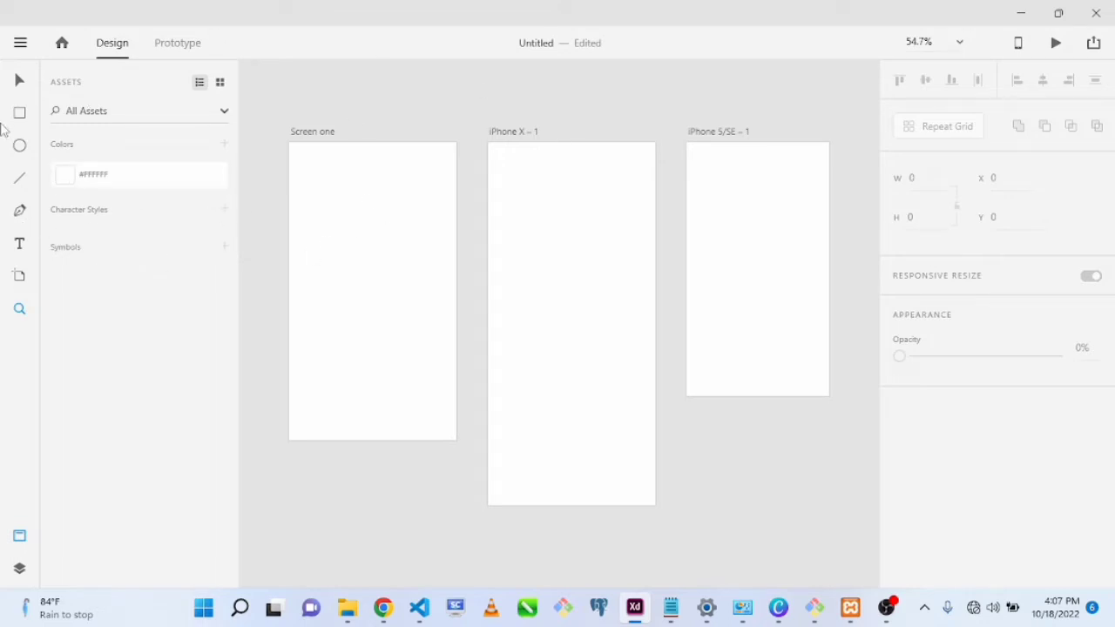
Examine the asset filter categories, then replace the assets view with the list of artboards.
{"action": "left_click", "coordinate": [223, 112]}
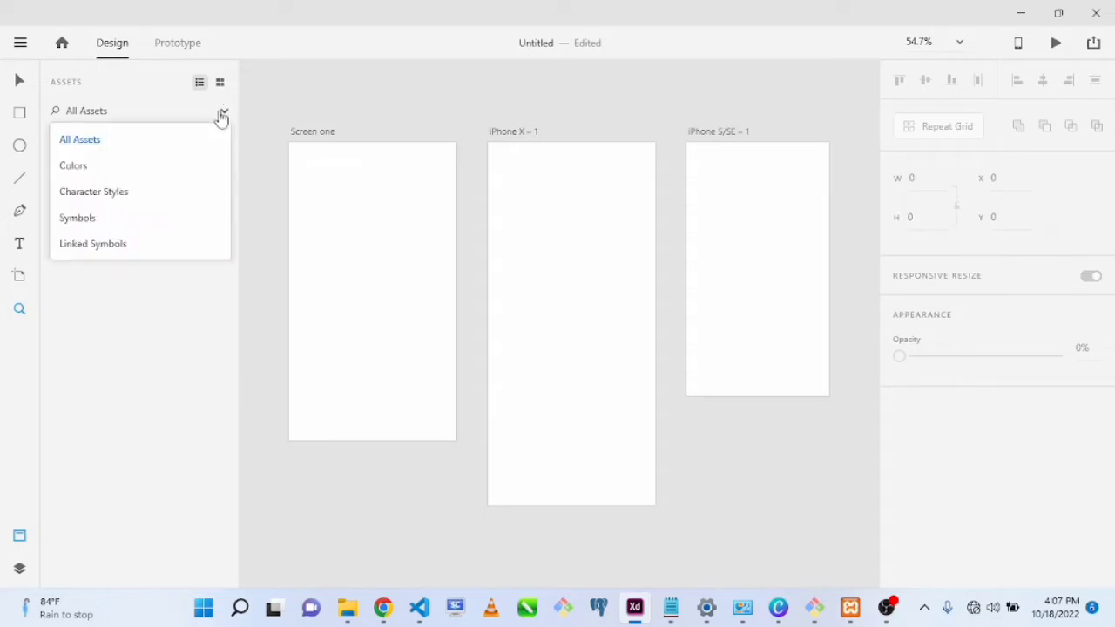
{"action": "left_click", "coordinate": [222, 113]}
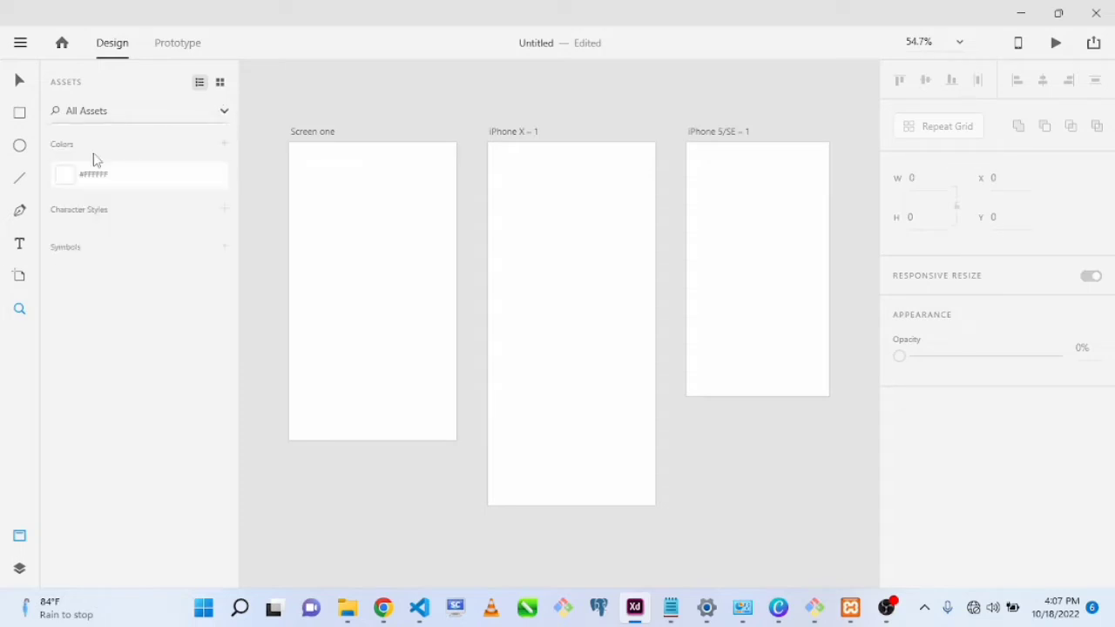
{"action": "left_click", "coordinate": [20, 534]}
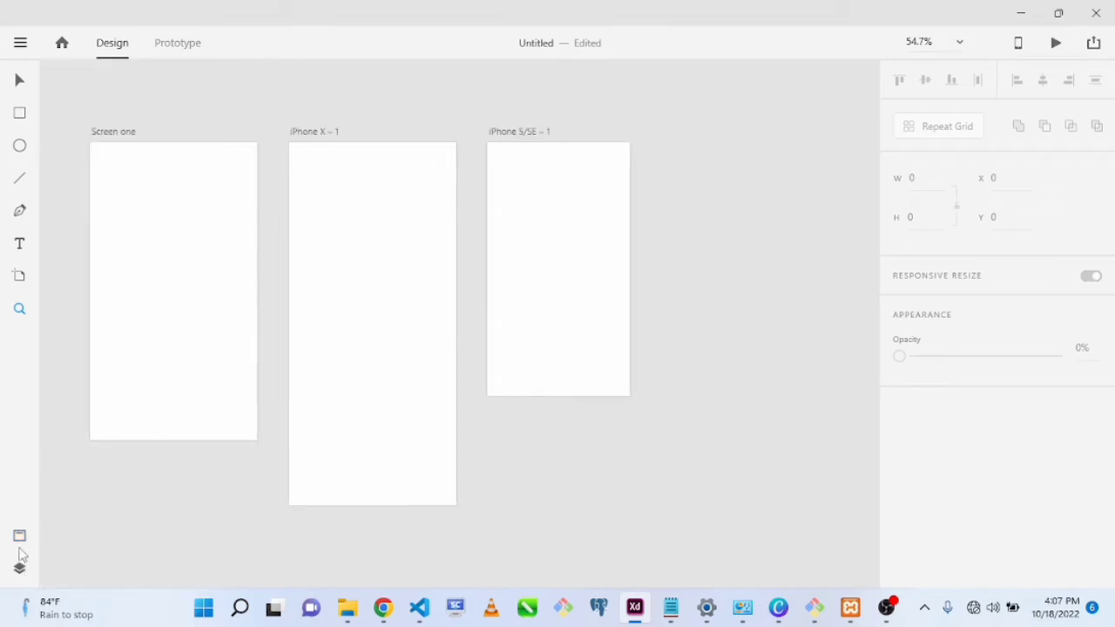
{"action": "left_click", "coordinate": [19, 568]}
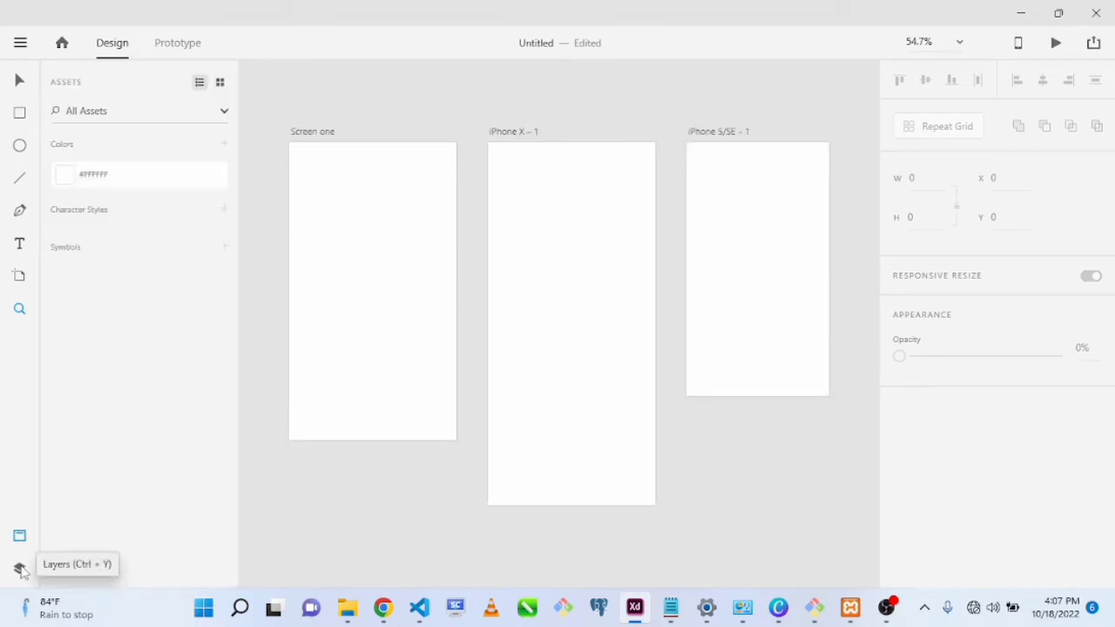
{"action": "left_click", "coordinate": [20, 568]}
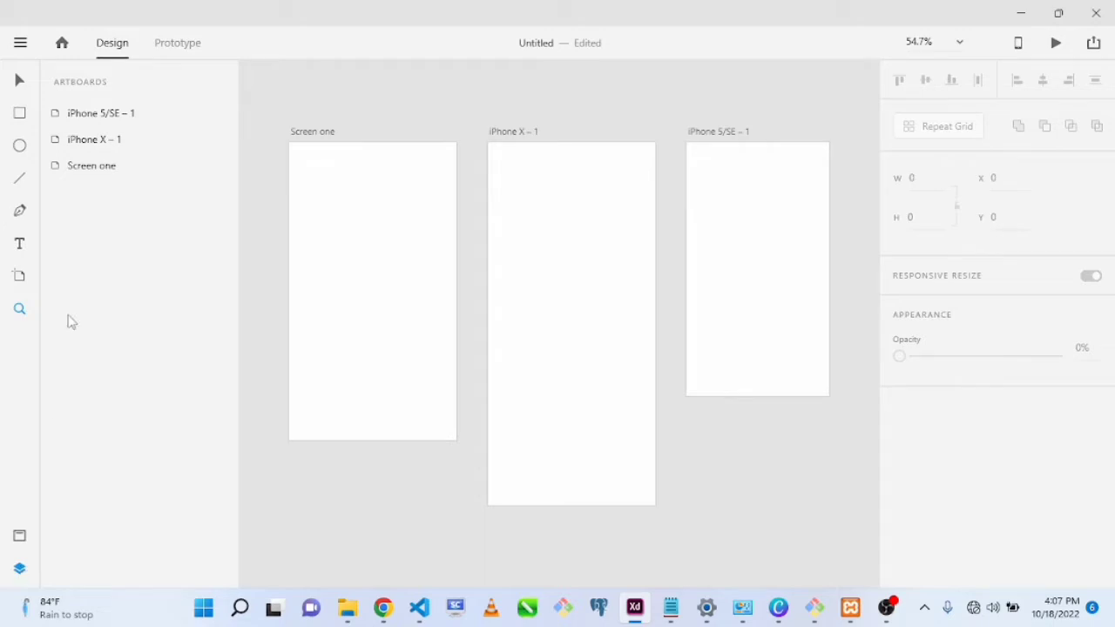
Draw a rectangle about 159 by 60 near the top of the Screen one artboard and an ellipse about 216 by 170 below it.
{"action": "left_click", "coordinate": [94, 168]}
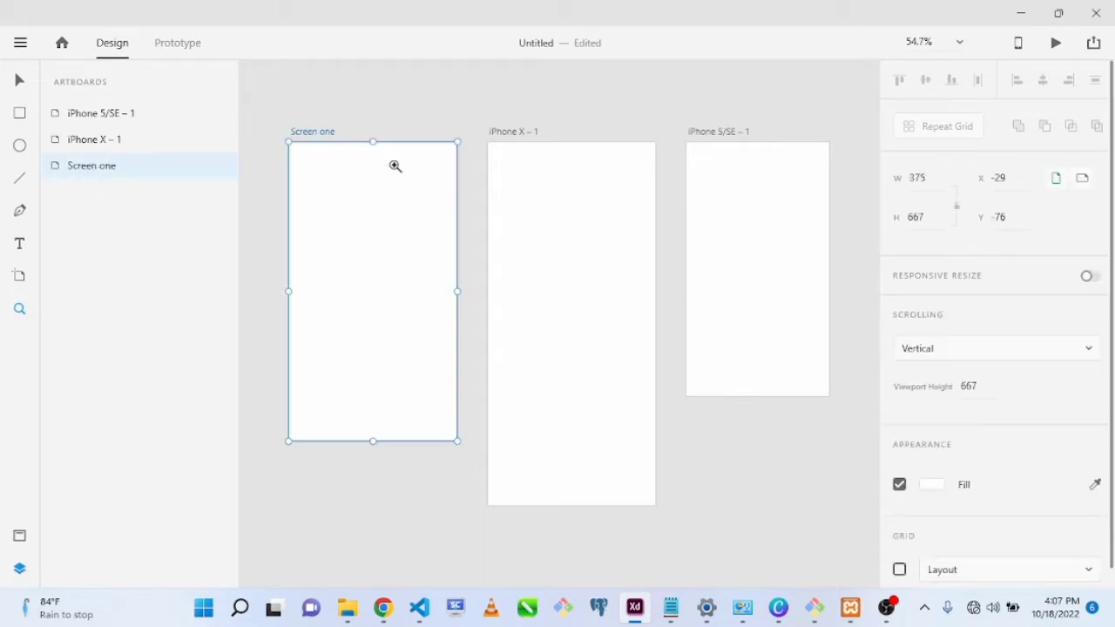
{"action": "left_click", "coordinate": [19, 114]}
{"action": "left_click_drag", "start_coordinate": [303, 177], "coordinate": [378, 202]}
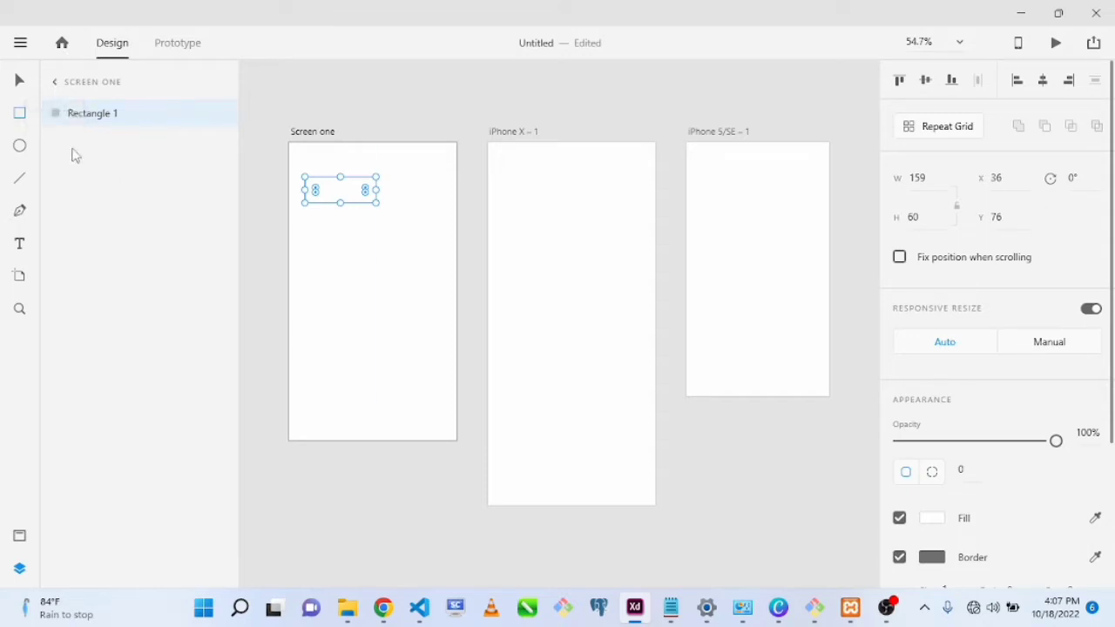
{"action": "left_click", "coordinate": [20, 146]}
{"action": "left_click_drag", "start_coordinate": [325, 226], "coordinate": [424, 303]}
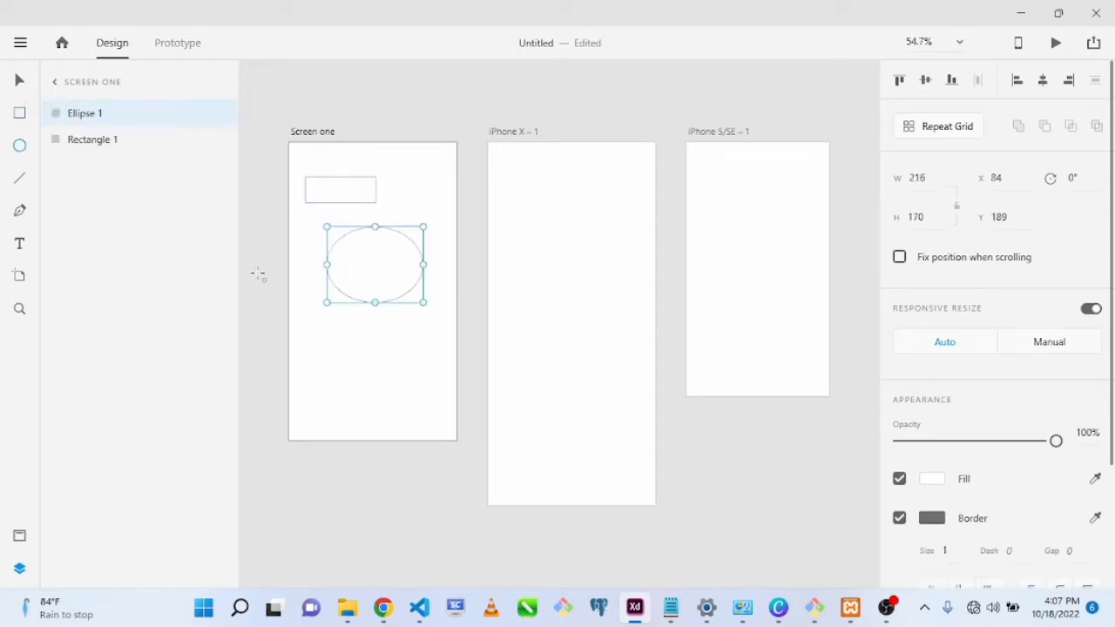
{"action": "left_click", "coordinate": [20, 243]}
{"action": "left_click", "coordinate": [338, 361]}
{"action": "type", "text": "drcfghfd"}
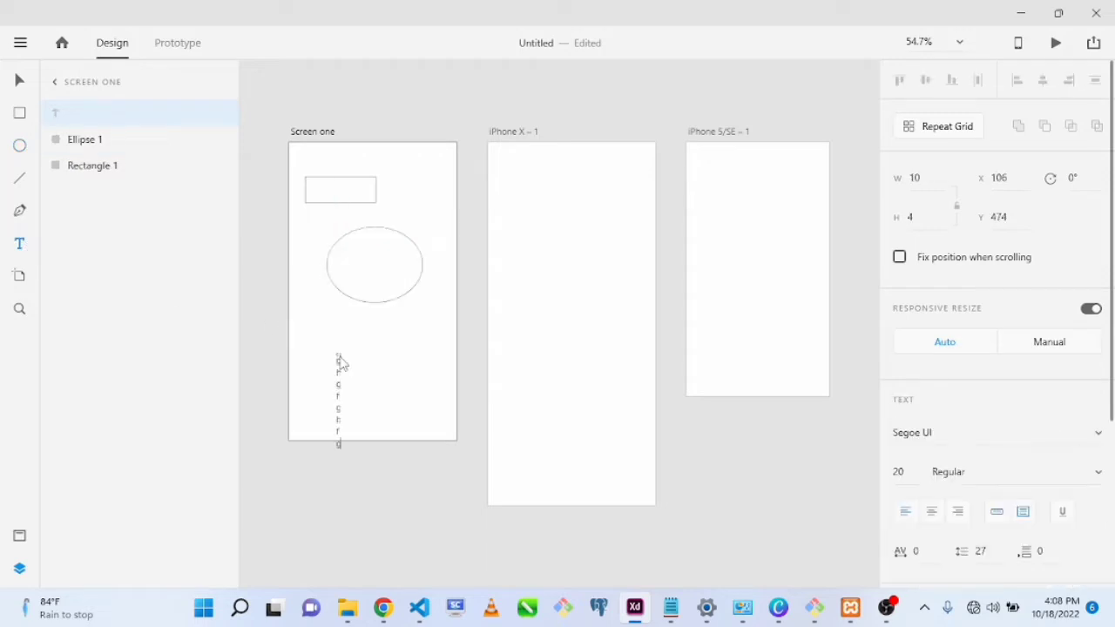
{"action": "key", "text": "BackSpace"}
{"action": "key", "text": "BackSpace"}
{"action": "key", "text": "BackSpace"}
{"action": "key", "text": "BackSpace"}
{"action": "key", "text": "Escape"}
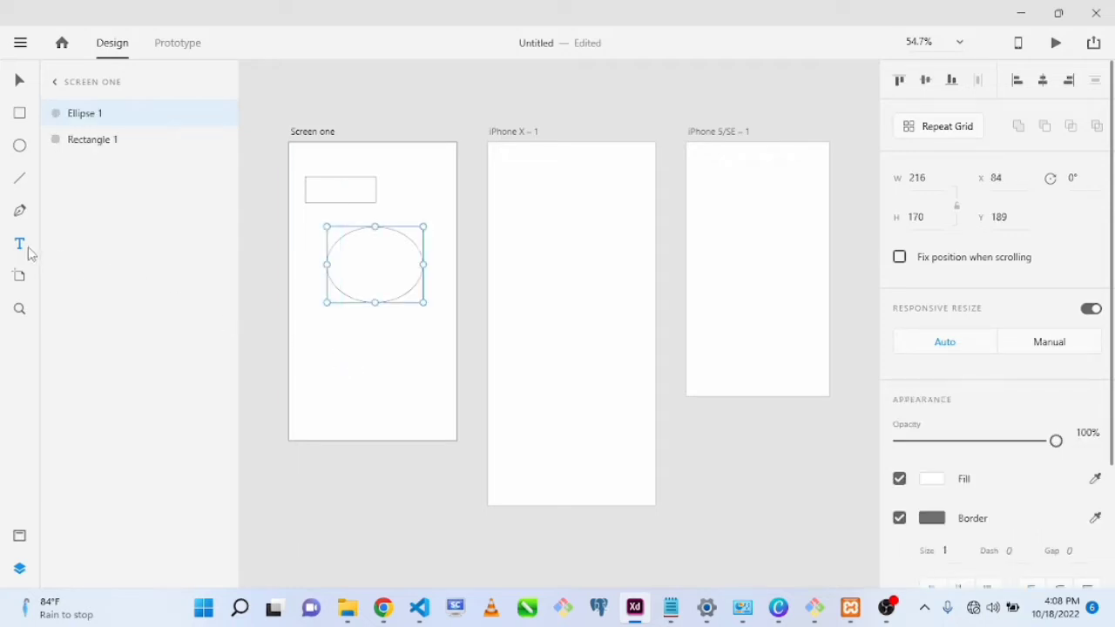
Add the point text "hhhhh" below the ellipse on the Screen one artboard.
{"action": "left_click", "coordinate": [358, 357]}
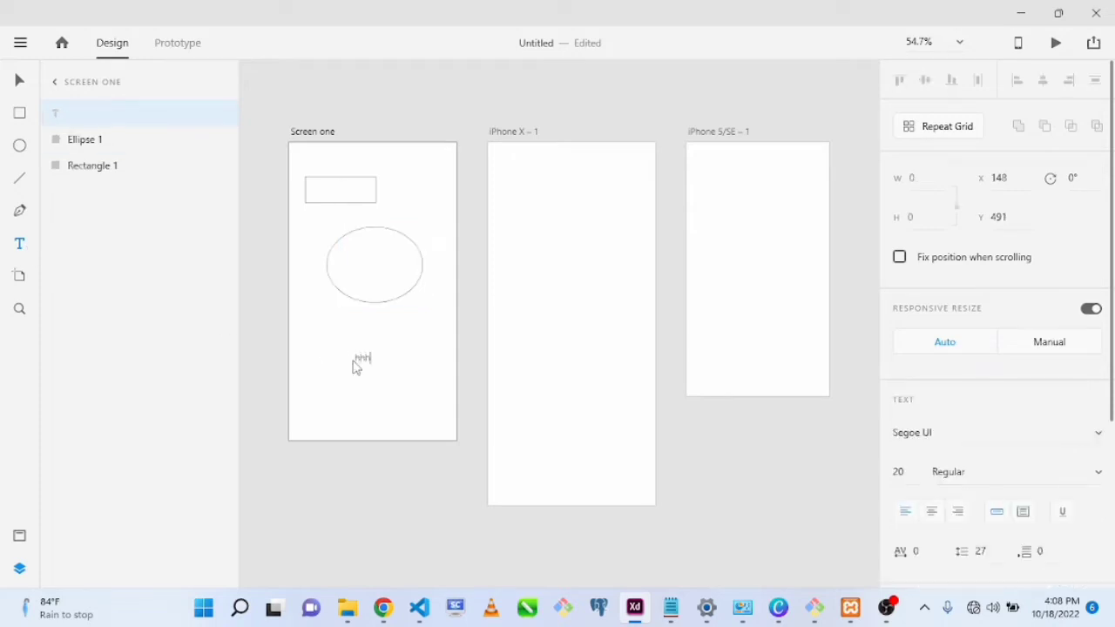
{"action": "type", "text": "hhhhh"}
{"action": "key", "text": "Escape"}
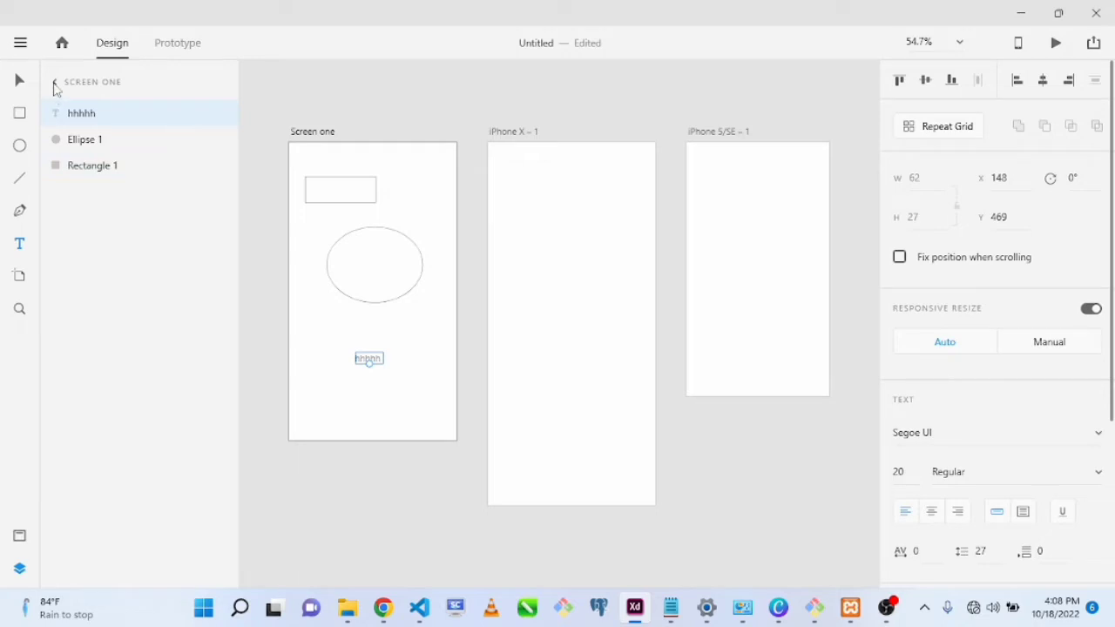
{"action": "left_click", "coordinate": [54, 83]}
{"action": "left_click", "coordinate": [87, 167]}
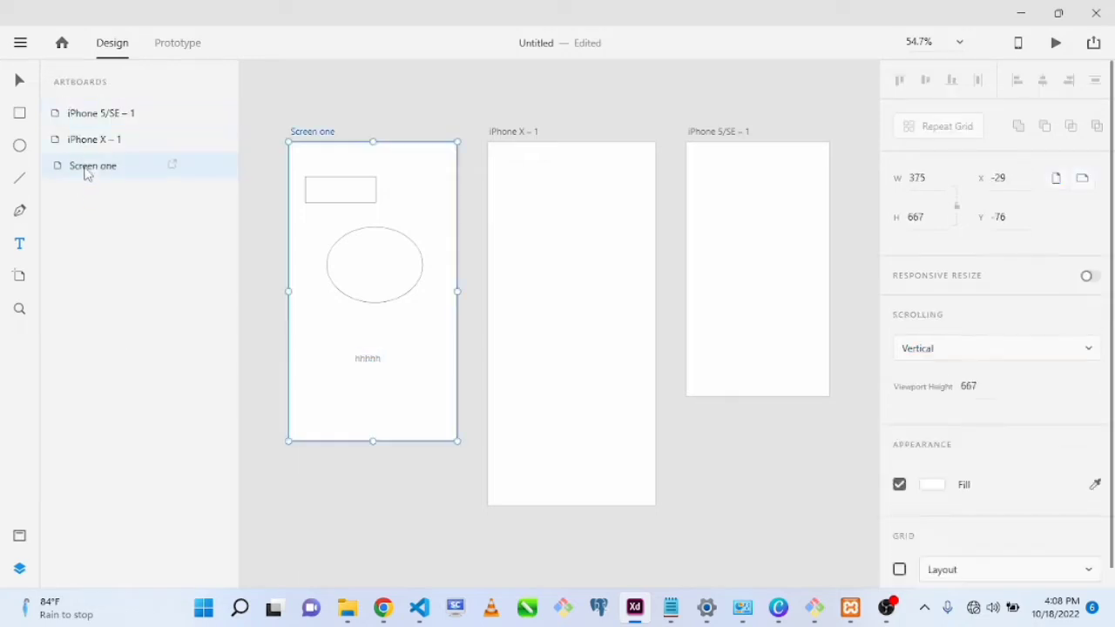
{"action": "double_click", "coordinate": [85, 168]}
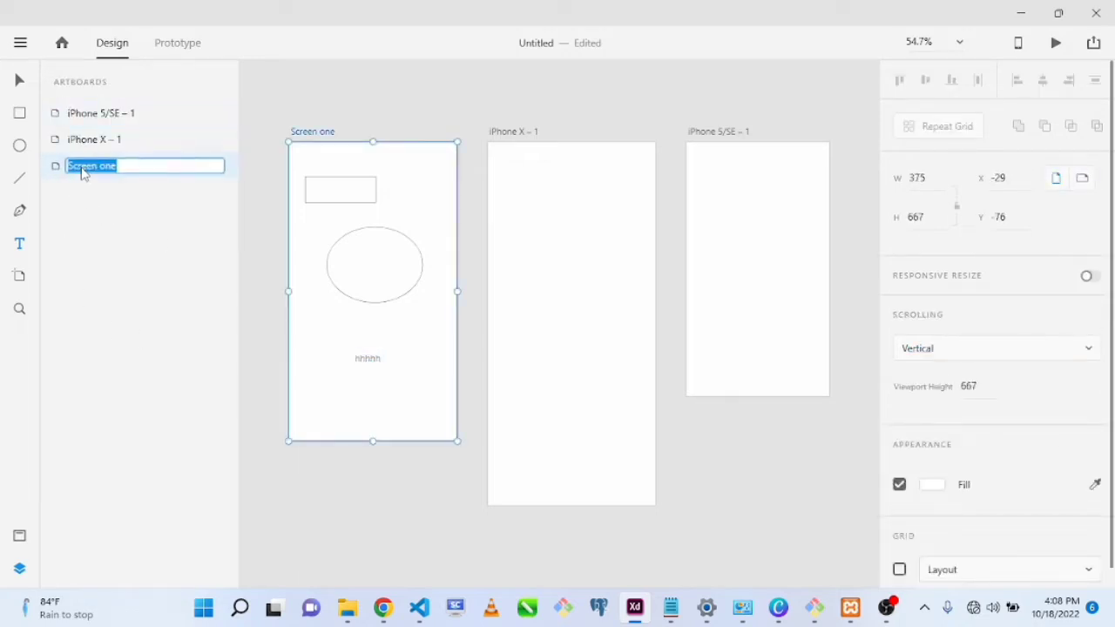
{"action": "left_click", "coordinate": [428, 513]}
{"action": "left_click", "coordinate": [385, 306]}
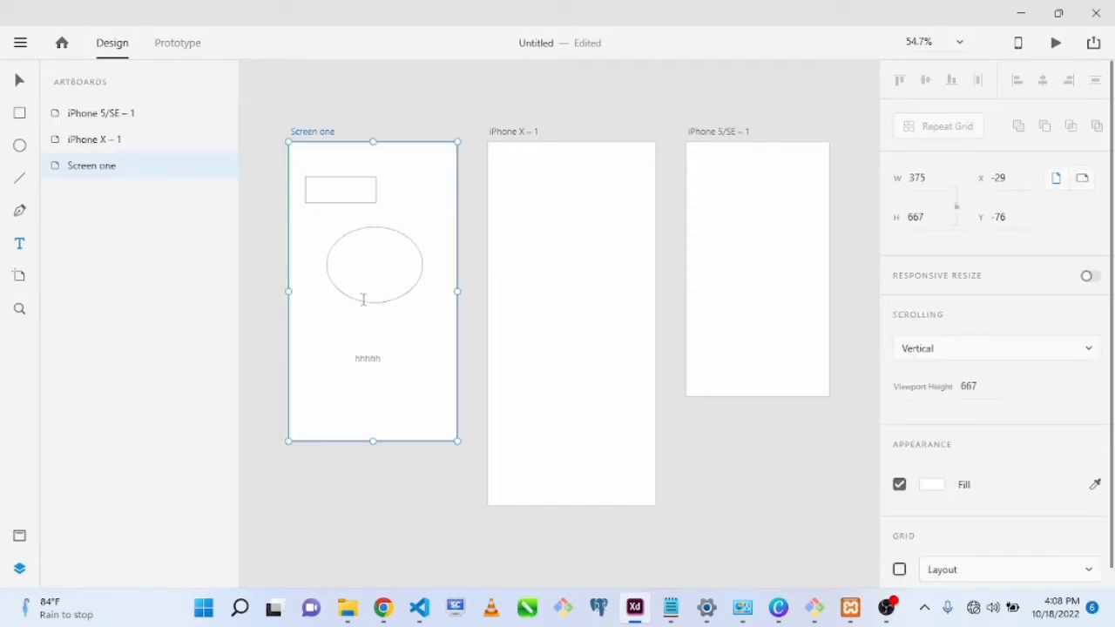
{"action": "left_click", "coordinate": [364, 301]}
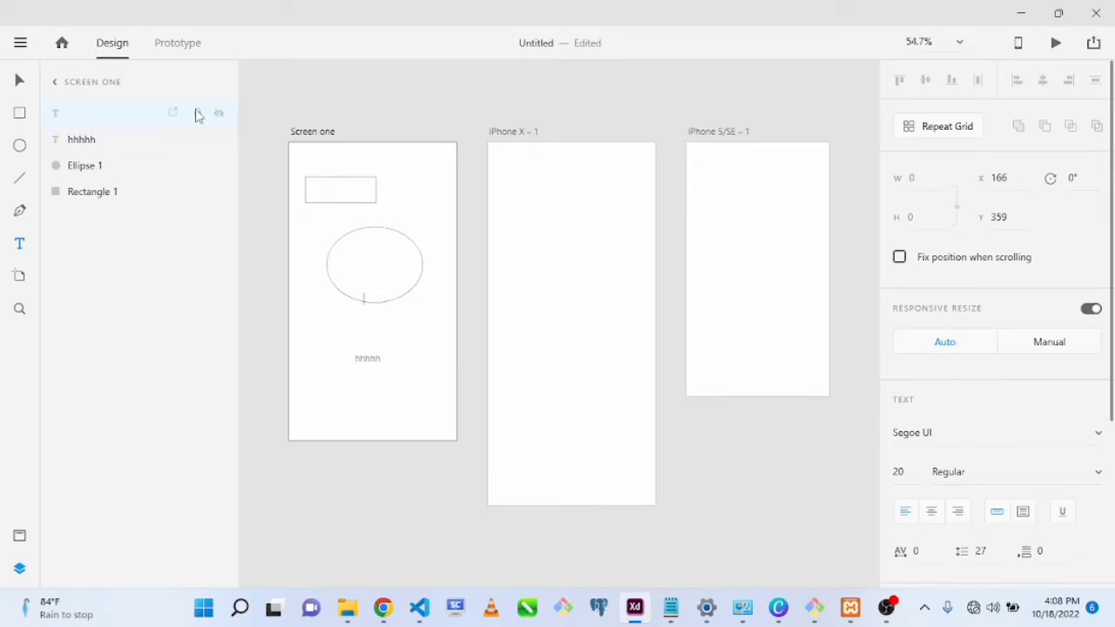
{"action": "left_click", "coordinate": [76, 146]}
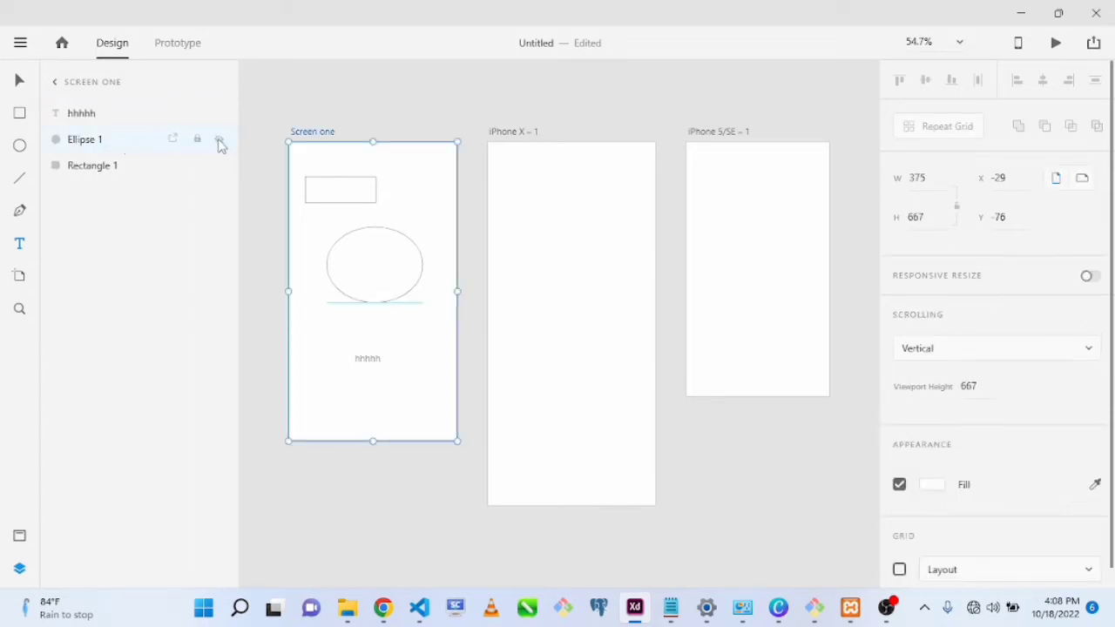
Hide the ellipse layer of Screen one and show it again, repeating the toggle.
{"action": "left_click", "coordinate": [218, 141]}
{"action": "left_click", "coordinate": [218, 141]}
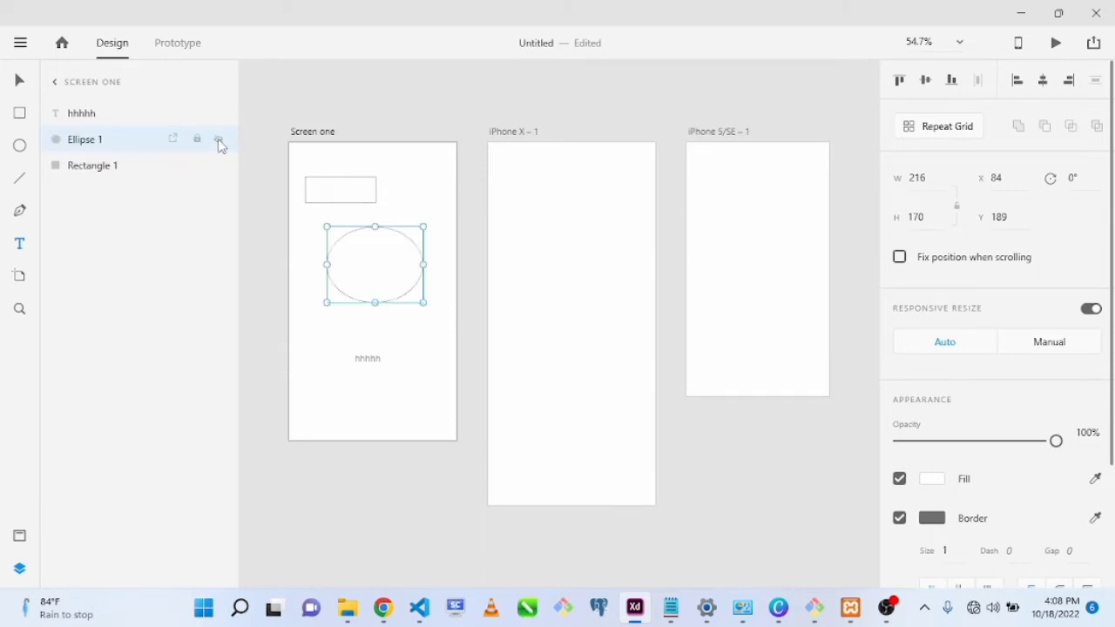
{"action": "left_click", "coordinate": [218, 141]}
{"action": "left_click", "coordinate": [218, 141]}
{"action": "left_click", "coordinate": [219, 143]}
{"action": "left_click", "coordinate": [219, 143]}
Lock the ellipse layer, try working over the ellipse on the artboard, and unlock the layer.
{"action": "left_click", "coordinate": [197, 141]}
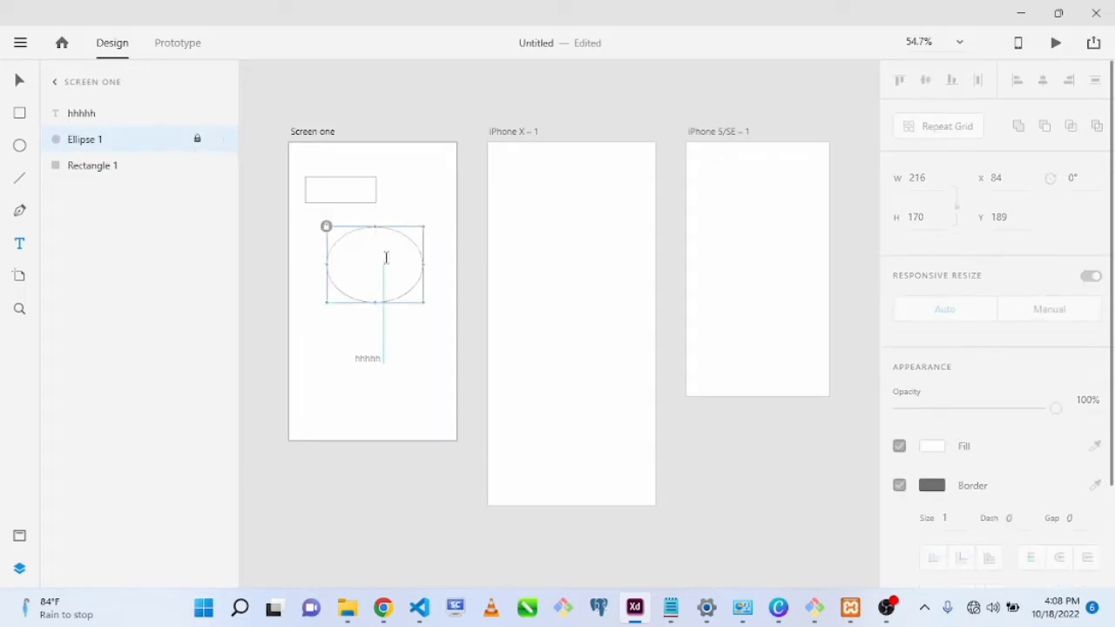
{"action": "left_click", "coordinate": [377, 218]}
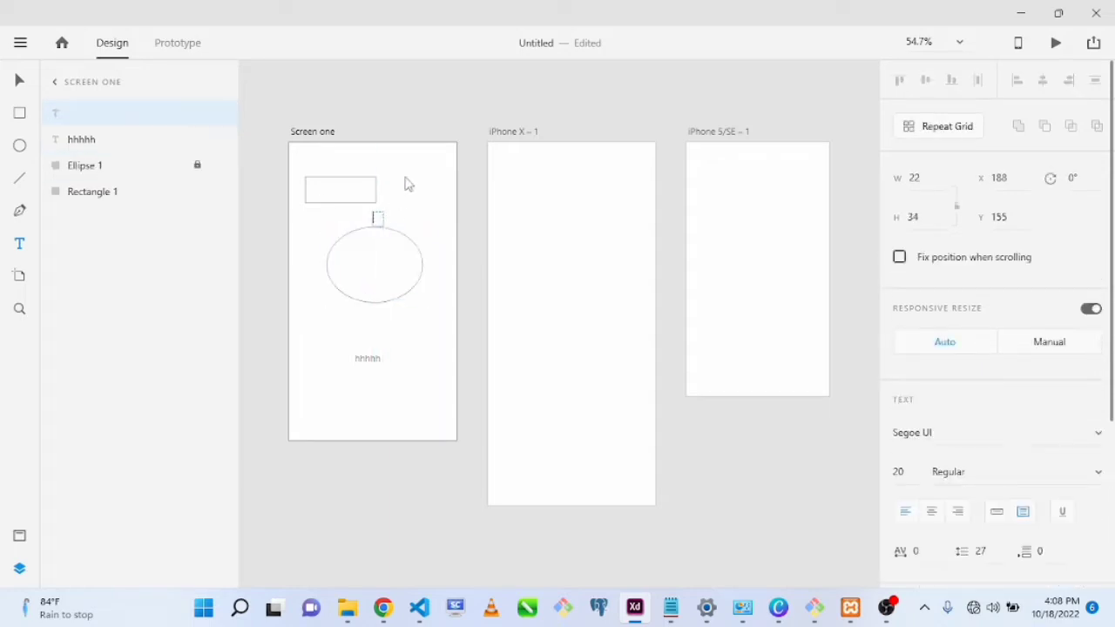
{"action": "left_click", "coordinate": [382, 251]}
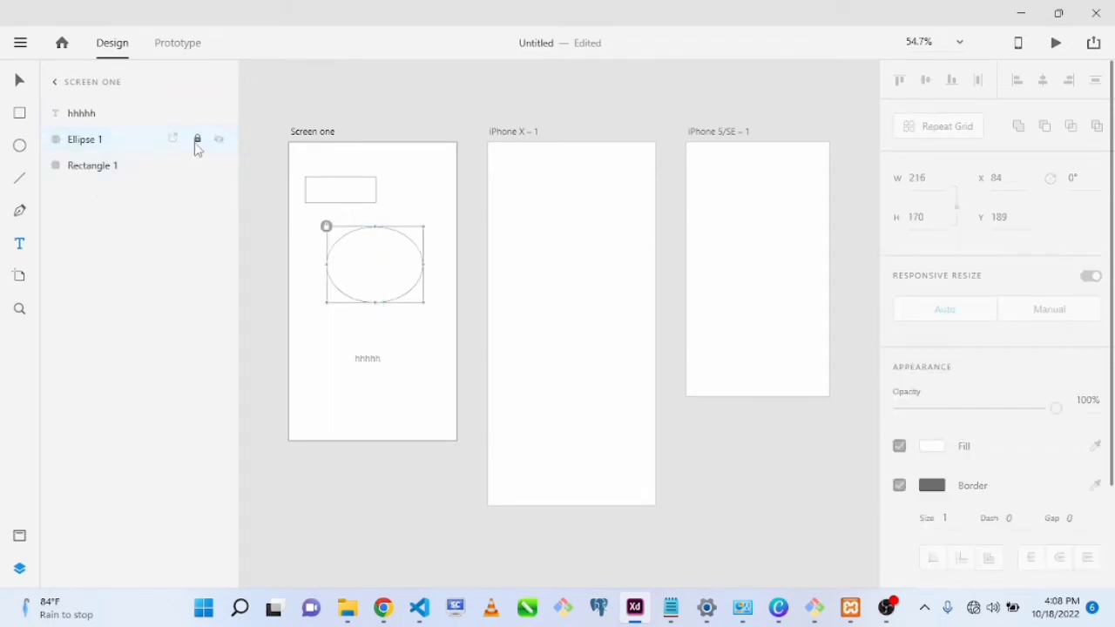
{"action": "left_click", "coordinate": [197, 139]}
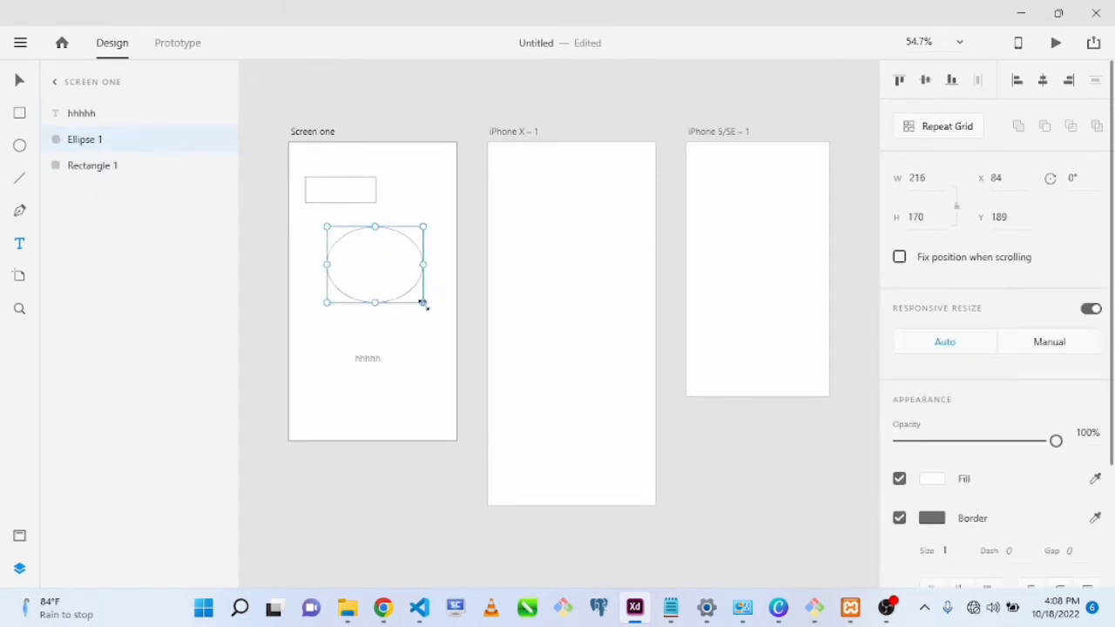
Enlarge the ellipse to about 291 by 258, and switch its layer lock on and off.
{"action": "left_click_drag", "start_coordinate": [424, 302], "coordinate": [456, 341]}
{"action": "left_click", "coordinate": [198, 139]}
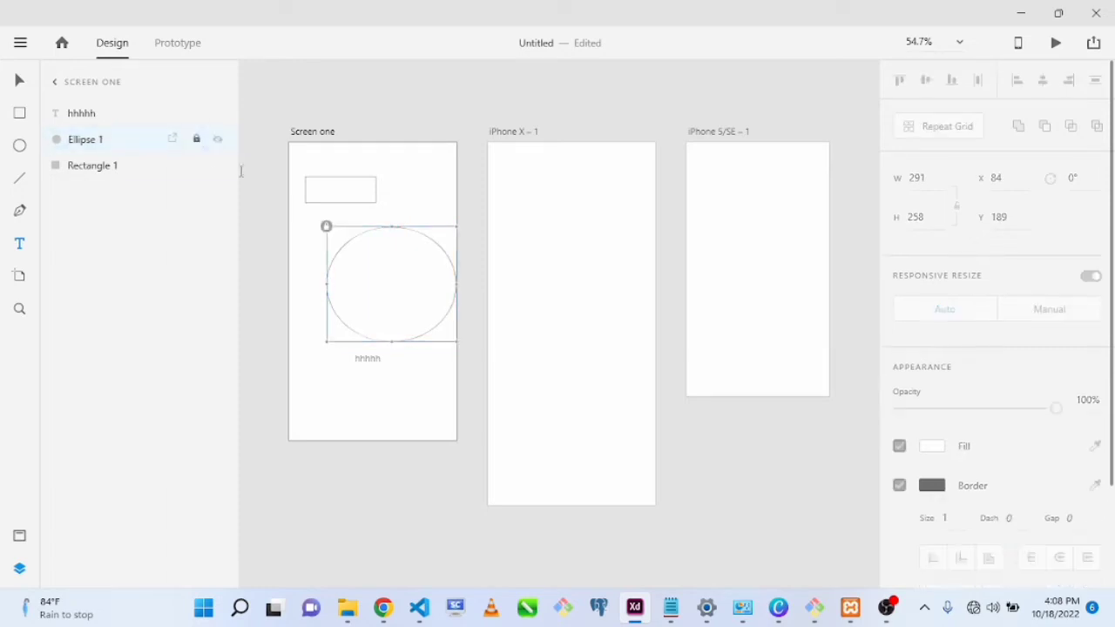
{"action": "left_click", "coordinate": [359, 320]}
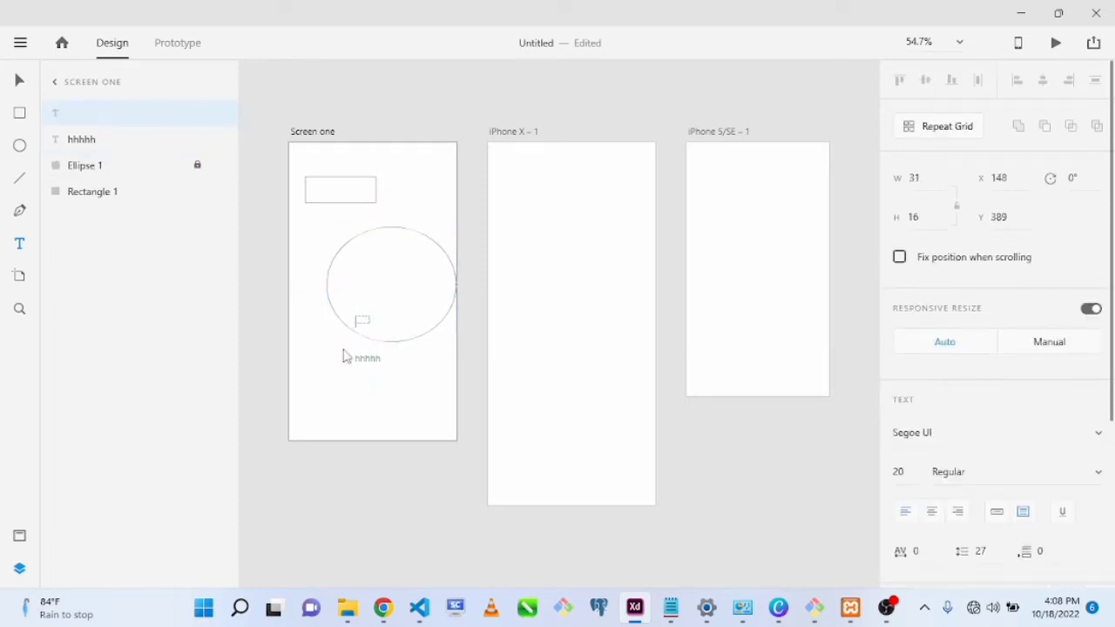
{"action": "left_click", "coordinate": [198, 165]}
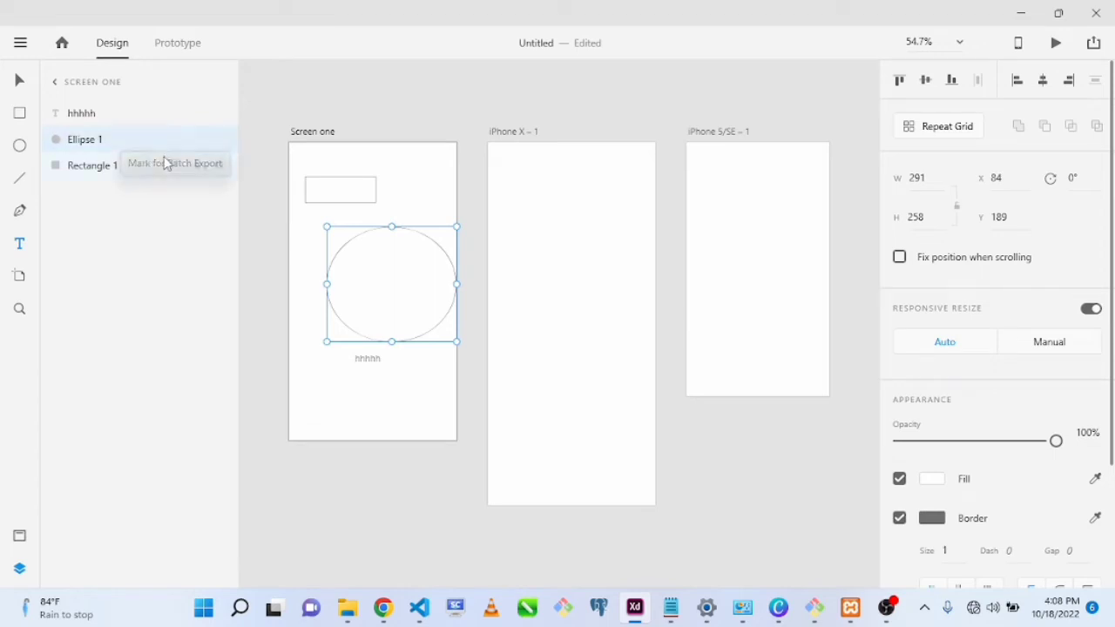
{"action": "left_click", "coordinate": [520, 134]}
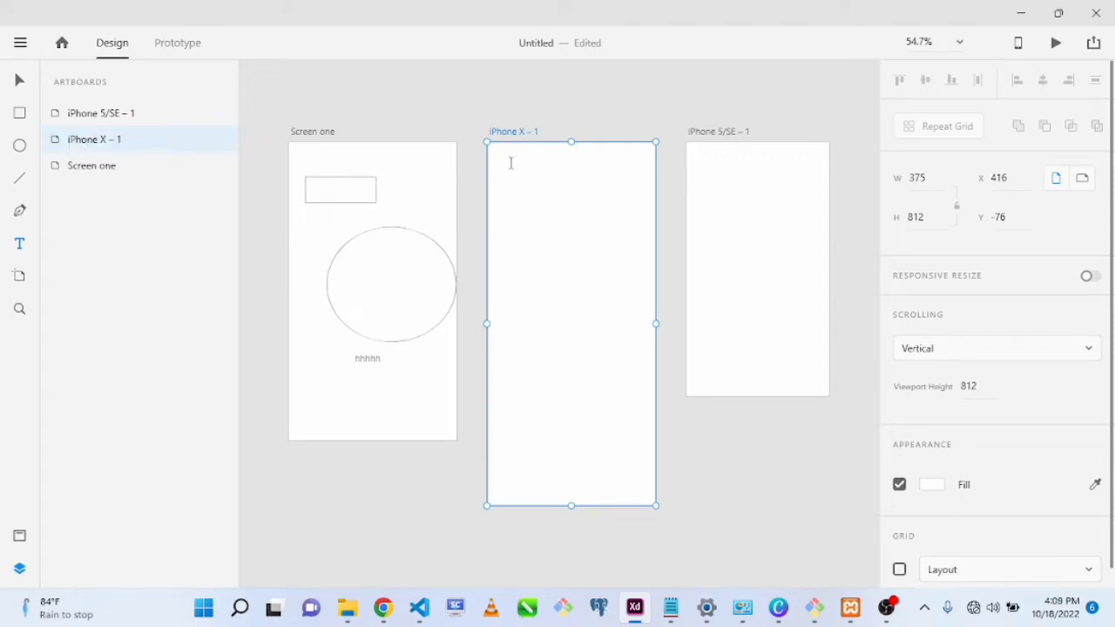
{"action": "left_click_drag", "start_coordinate": [571, 186], "coordinate": [611, 247]}
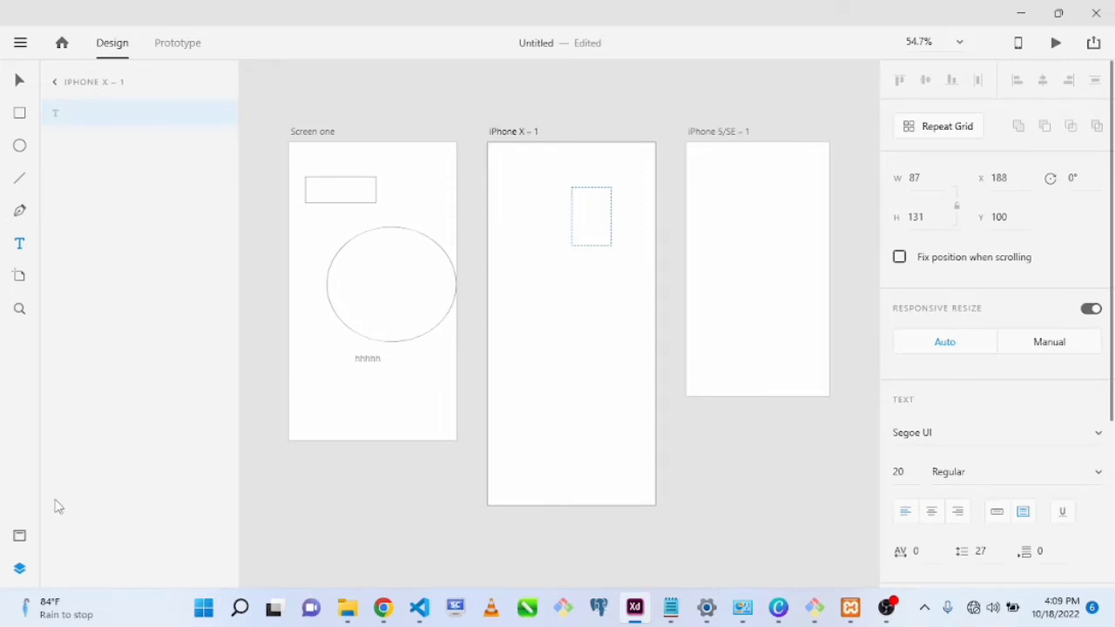
{"action": "left_click", "coordinate": [19, 567]}
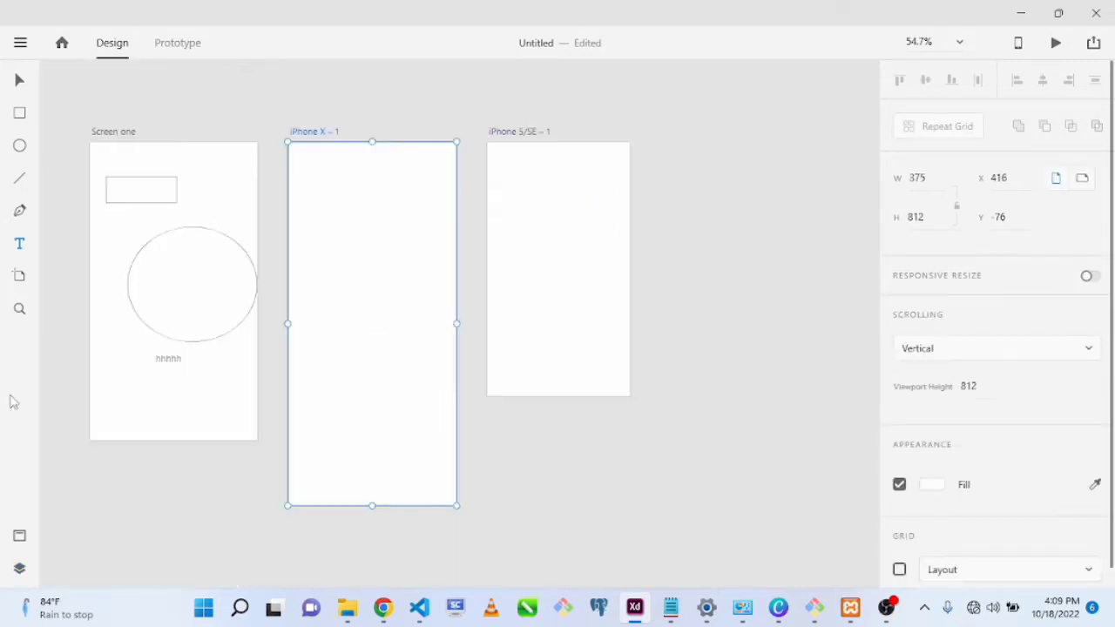
{"action": "left_click", "coordinate": [19, 568]}
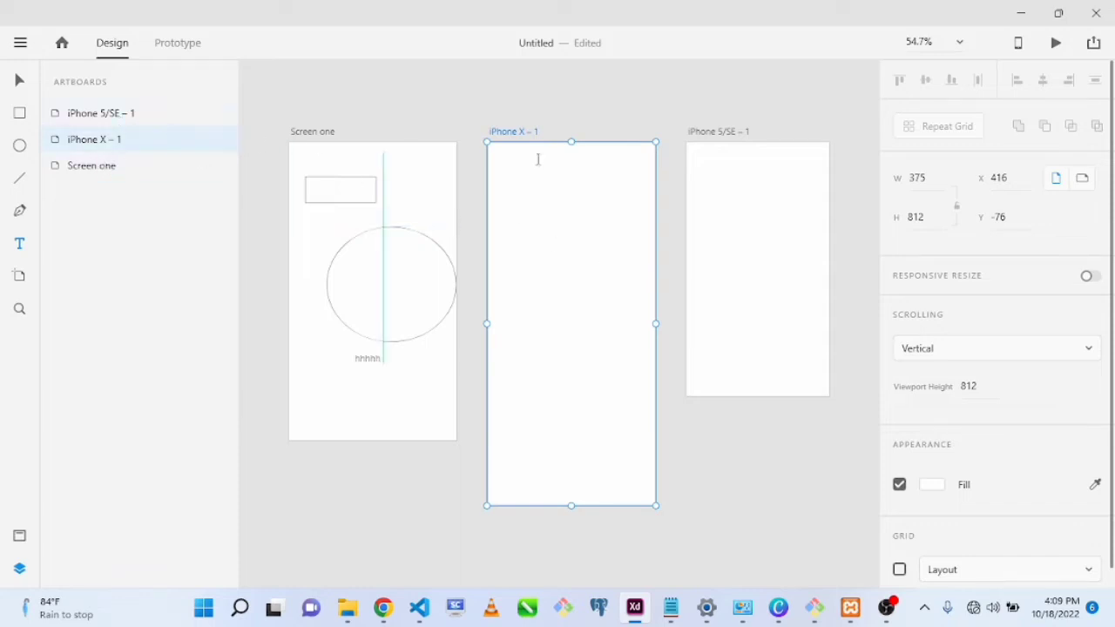
Rename the iPhone X – 1 artboard as "sign up".
{"action": "double_click", "coordinate": [522, 134]}
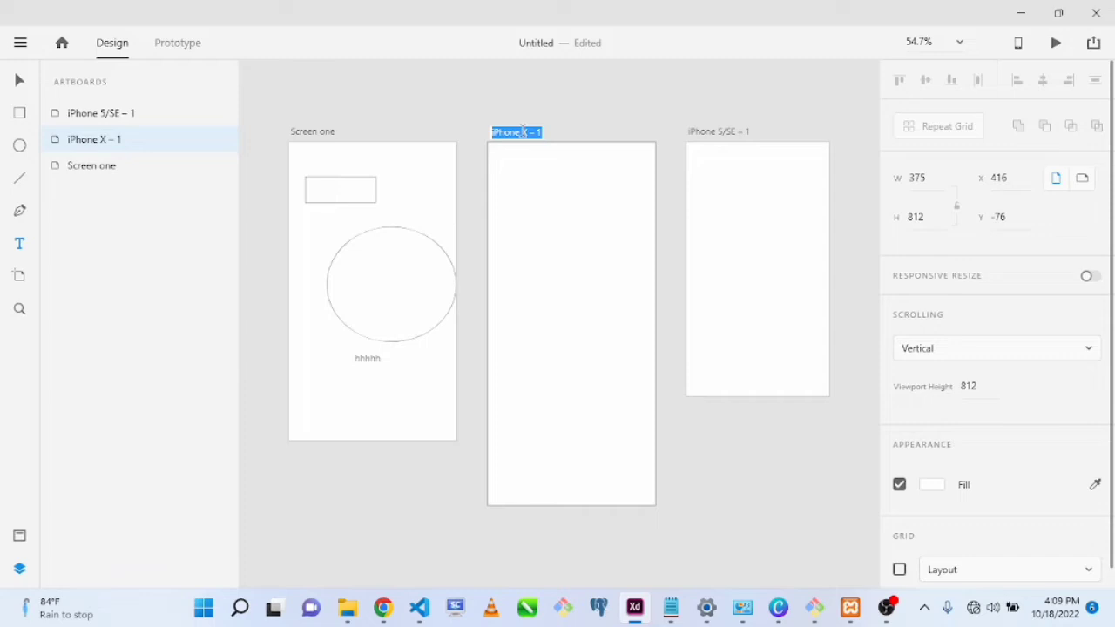
{"action": "type", "text": "sign up"}
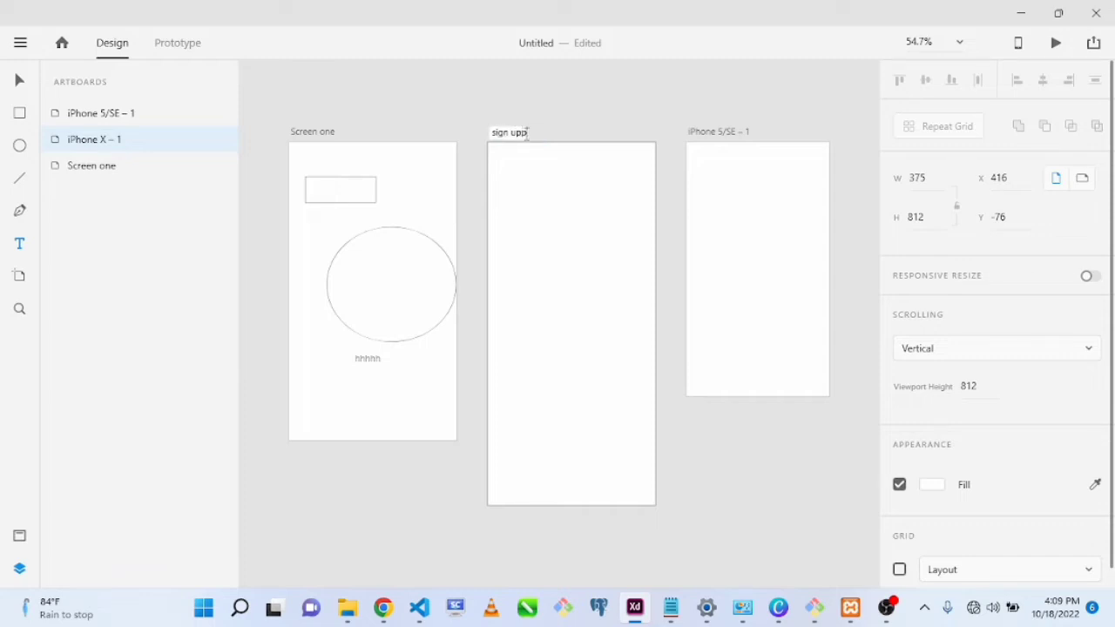
{"action": "key", "text": "Return"}
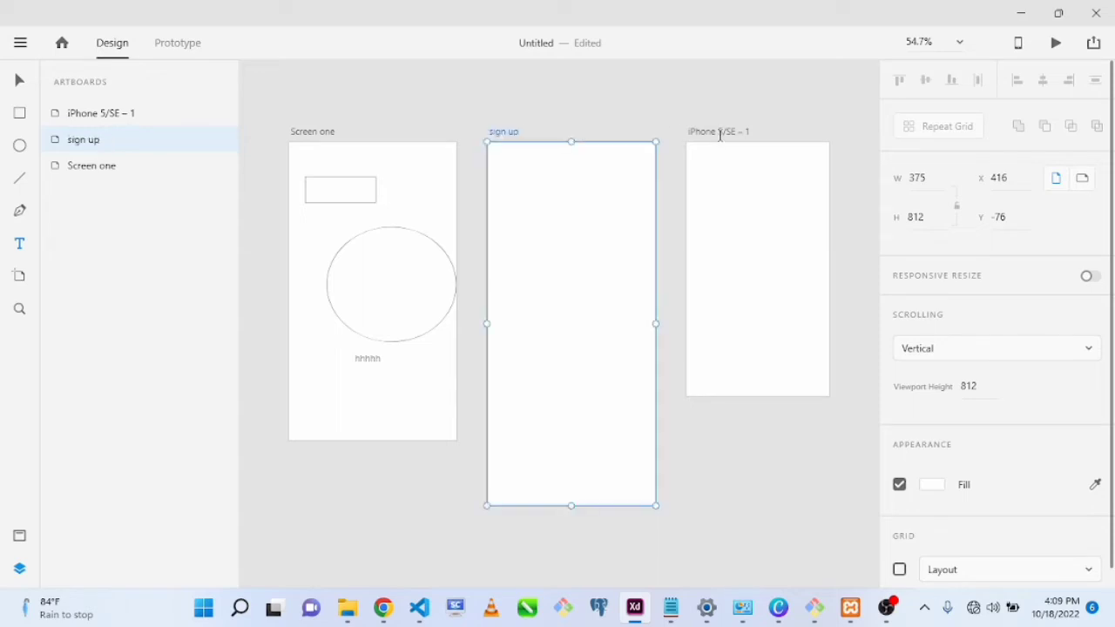
Rename the iPhone 5/SE – 1 artboard as "login".
{"action": "double_click", "coordinate": [719, 131]}
{"action": "type", "text": "login"}
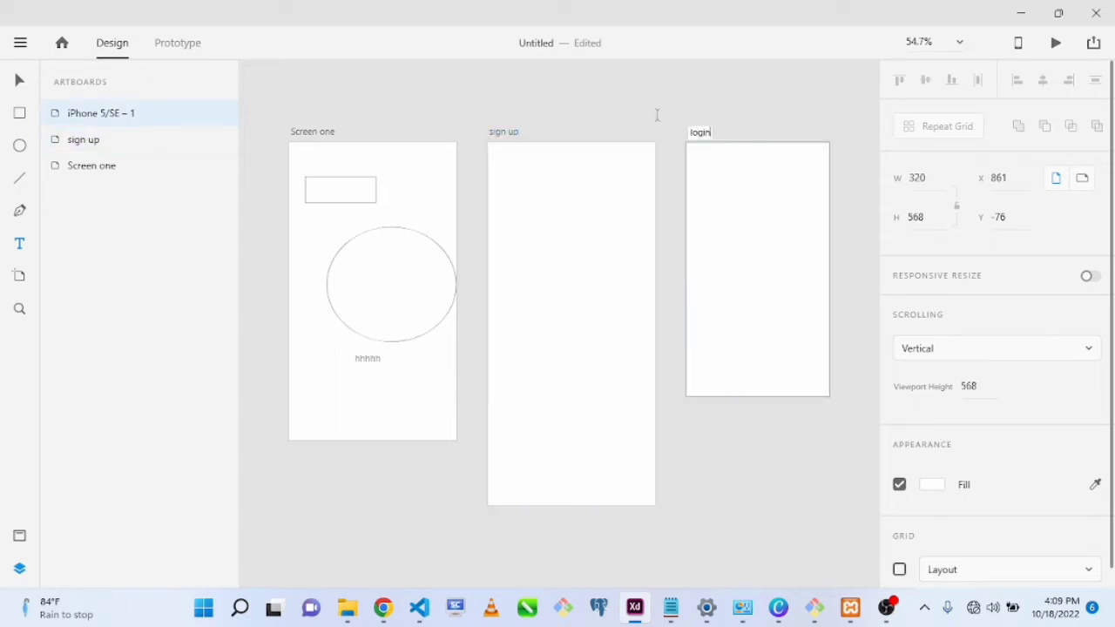
{"action": "key", "text": "Return"}
{"action": "left_click", "coordinate": [576, 94]}
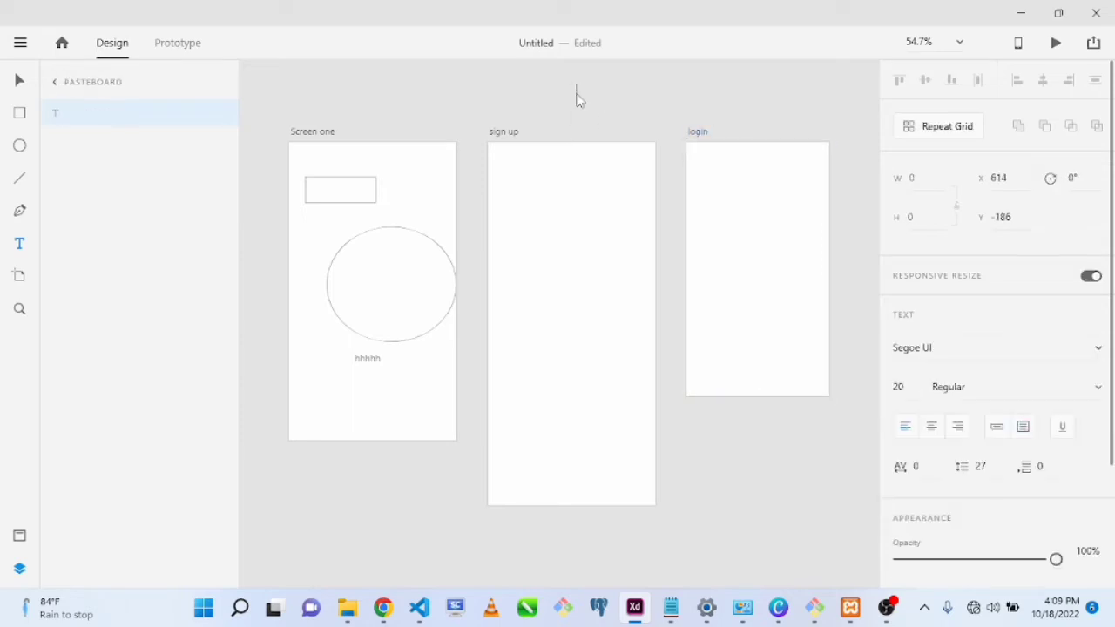
{"action": "key", "text": "Escape"}
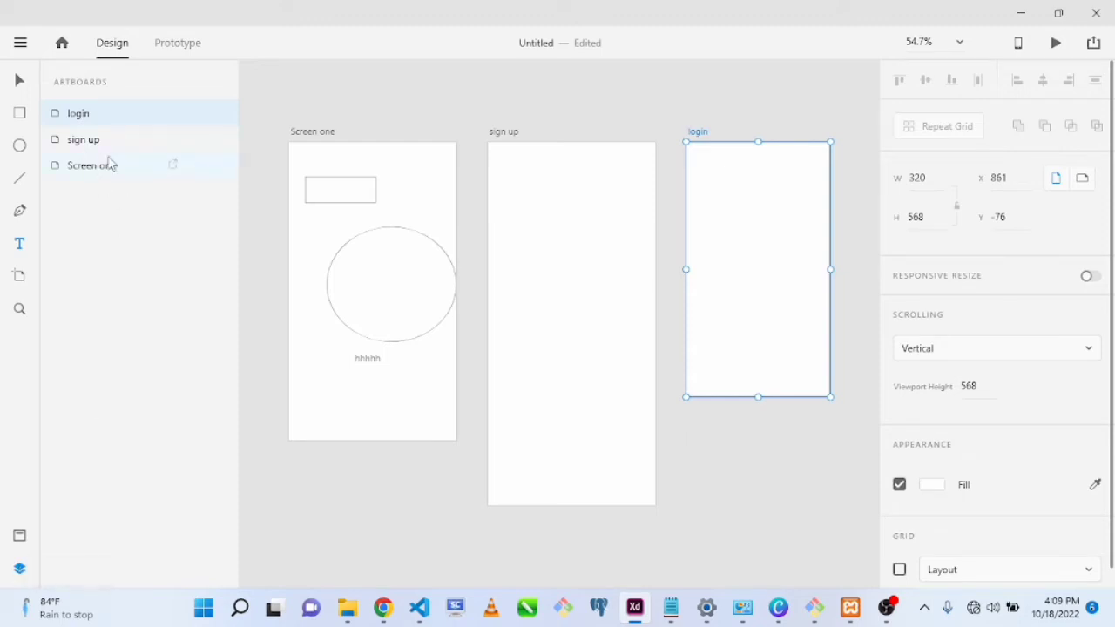
Select the sign up, Screen one and login artboards in turn to locate each one on the canvas.
{"action": "left_click", "coordinate": [75, 144]}
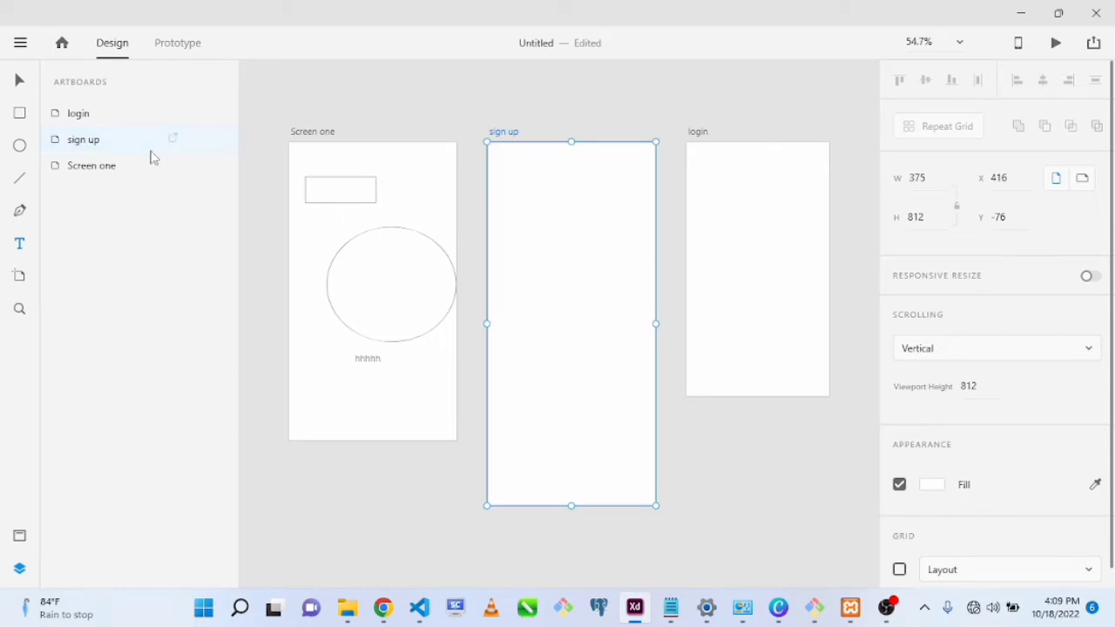
{"action": "left_click", "coordinate": [96, 171]}
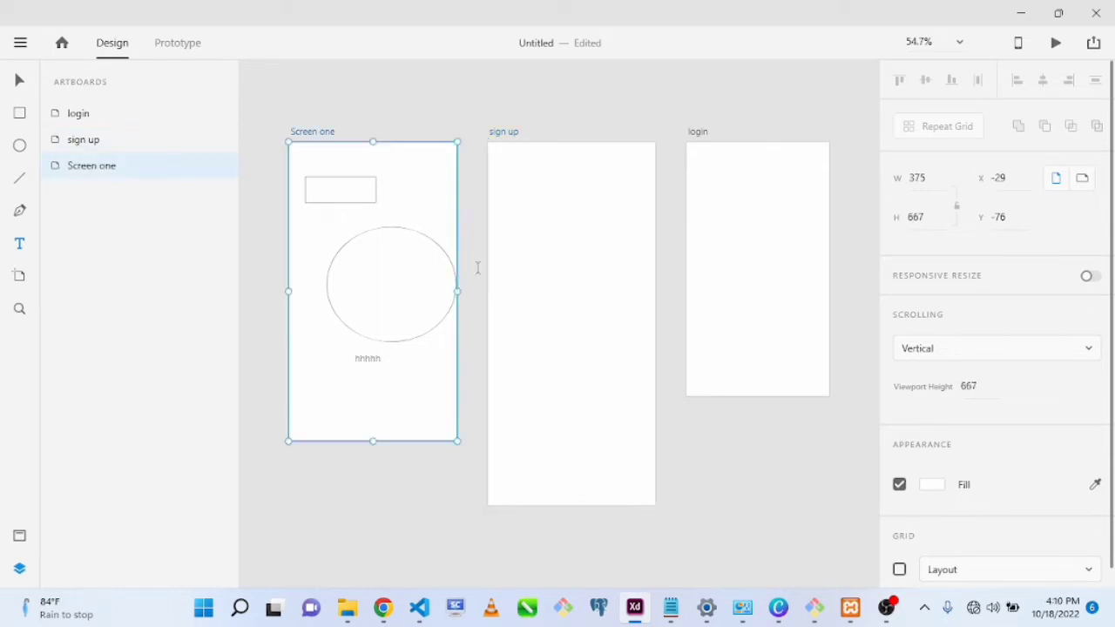
{"action": "left_click", "coordinate": [75, 120]}
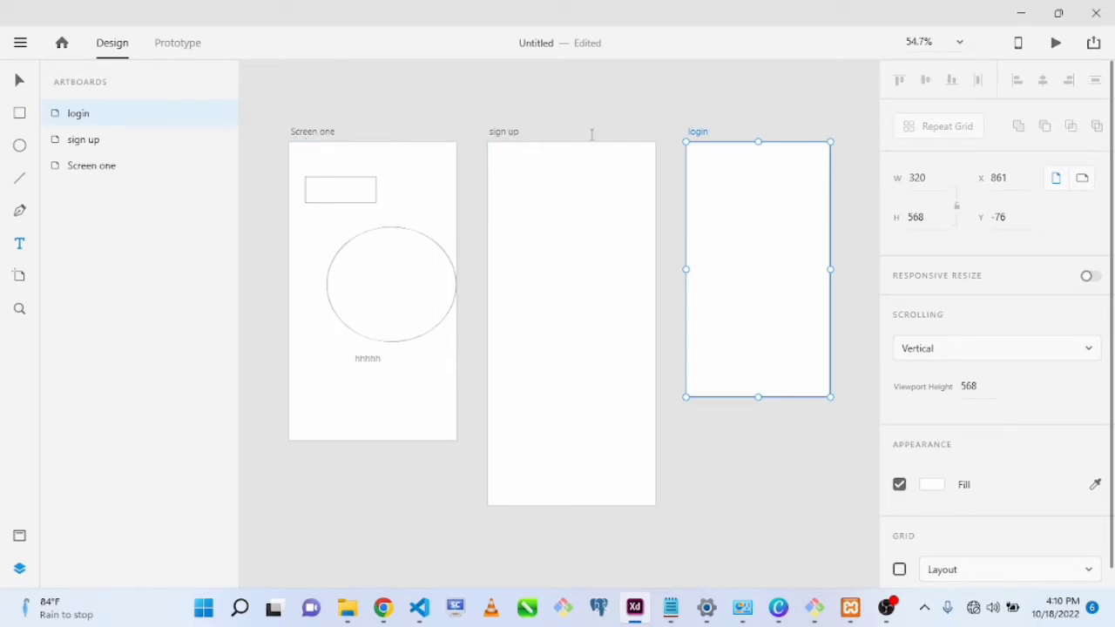
{"action": "left_click", "coordinate": [679, 125]}
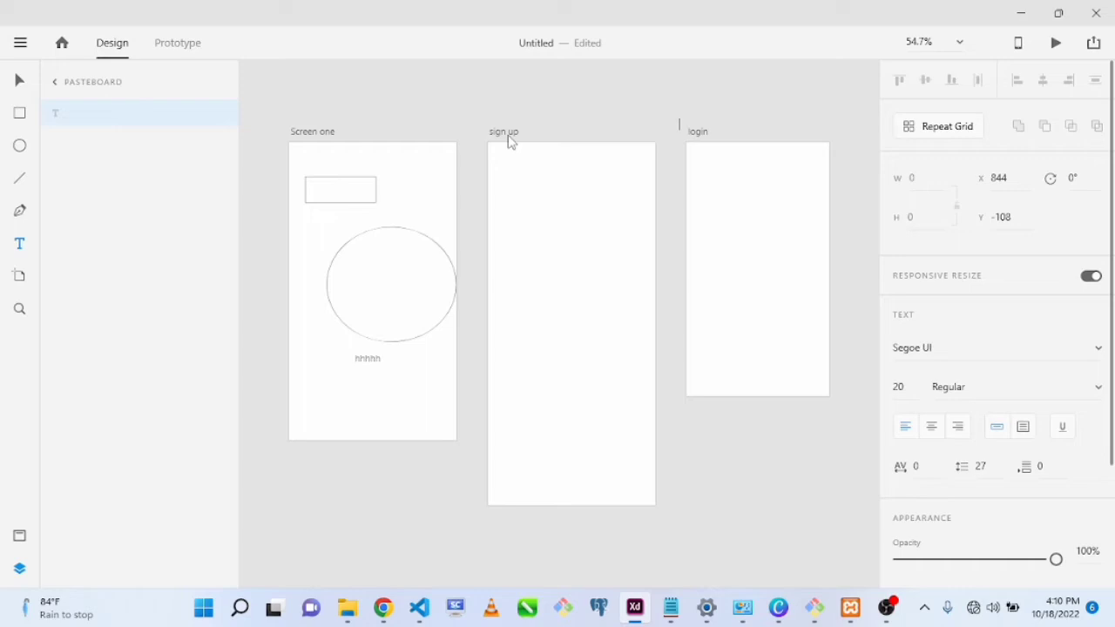
{"action": "key", "text": "Escape"}
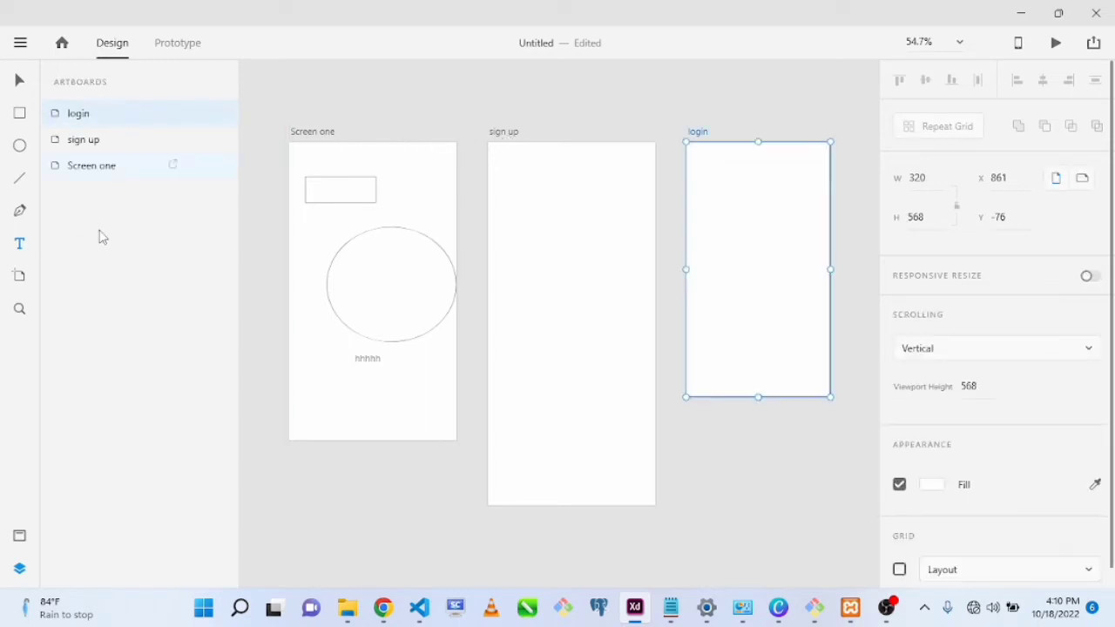
Switch to Prototype mode and link the login artboard to the sign up artboard with a Tap transition.
{"action": "left_click", "coordinate": [177, 44]}
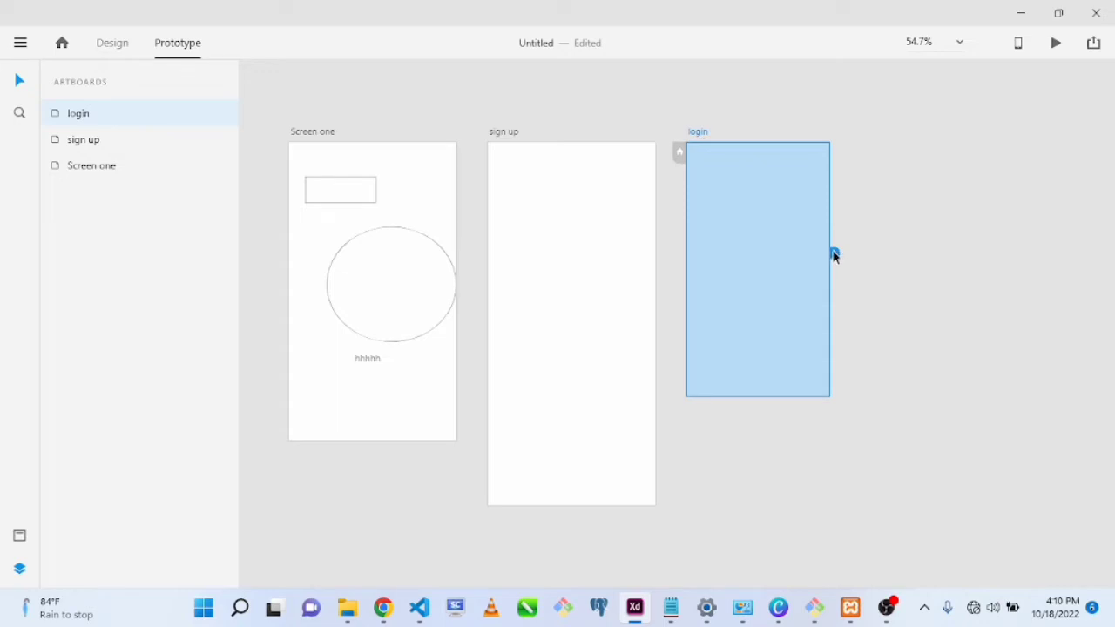
{"action": "left_click_drag", "start_coordinate": [835, 255], "coordinate": [602, 206]}
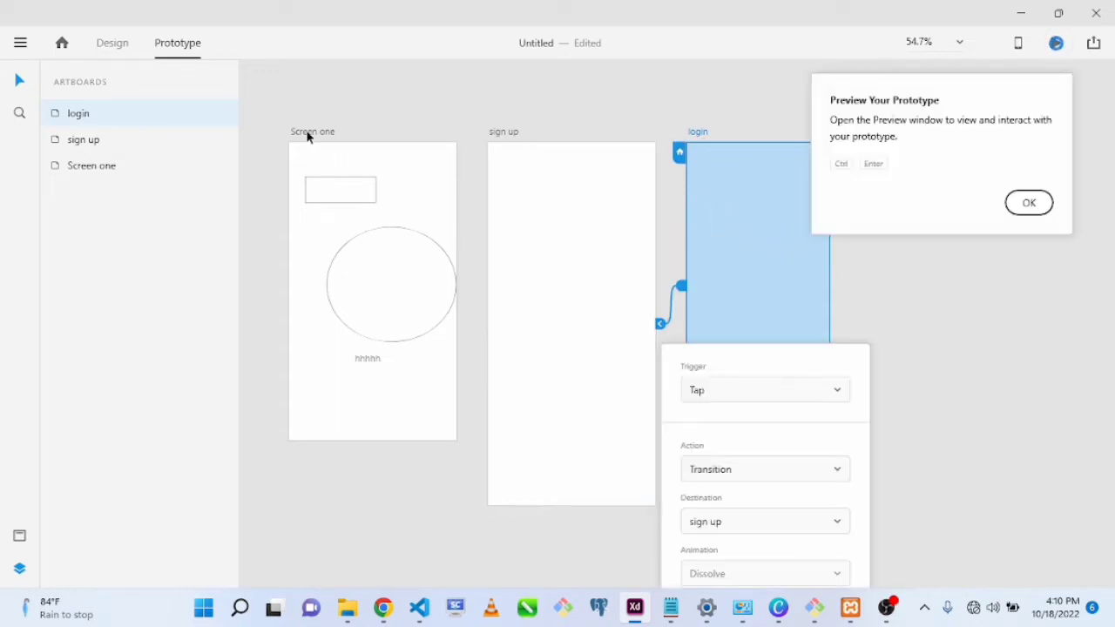
Link the rectangle on Screen one to the sign up artboard with a Tap transition.
{"action": "left_click", "coordinate": [307, 137]}
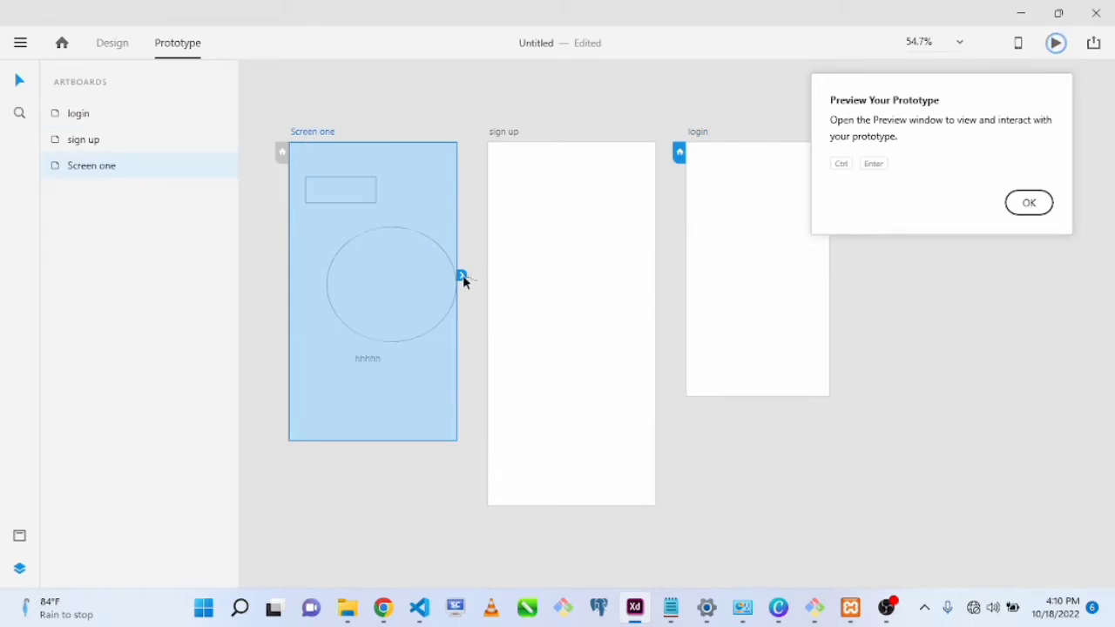
{"action": "left_click", "coordinate": [462, 274]}
{"action": "left_click", "coordinate": [348, 190]}
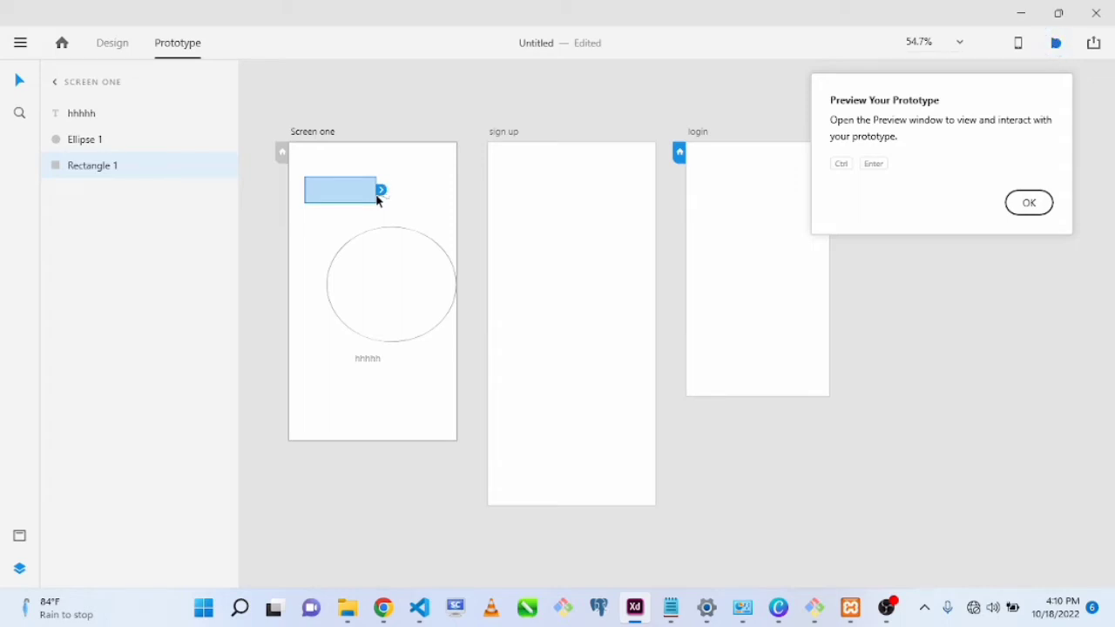
{"action": "left_click_drag", "start_coordinate": [381, 191], "coordinate": [565, 223]}
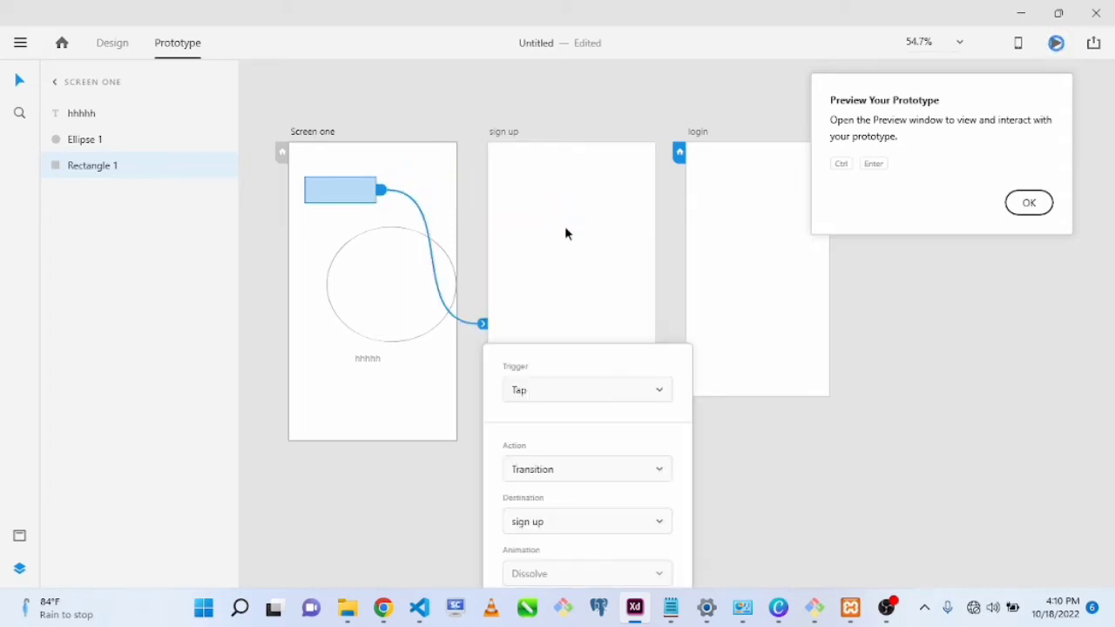
Link the sign up artboard to the login artboard with a Tap transition, and dismiss the preview tip.
{"action": "left_click", "coordinate": [589, 326]}
{"action": "left_click_drag", "start_coordinate": [659, 308], "coordinate": [734, 218]}
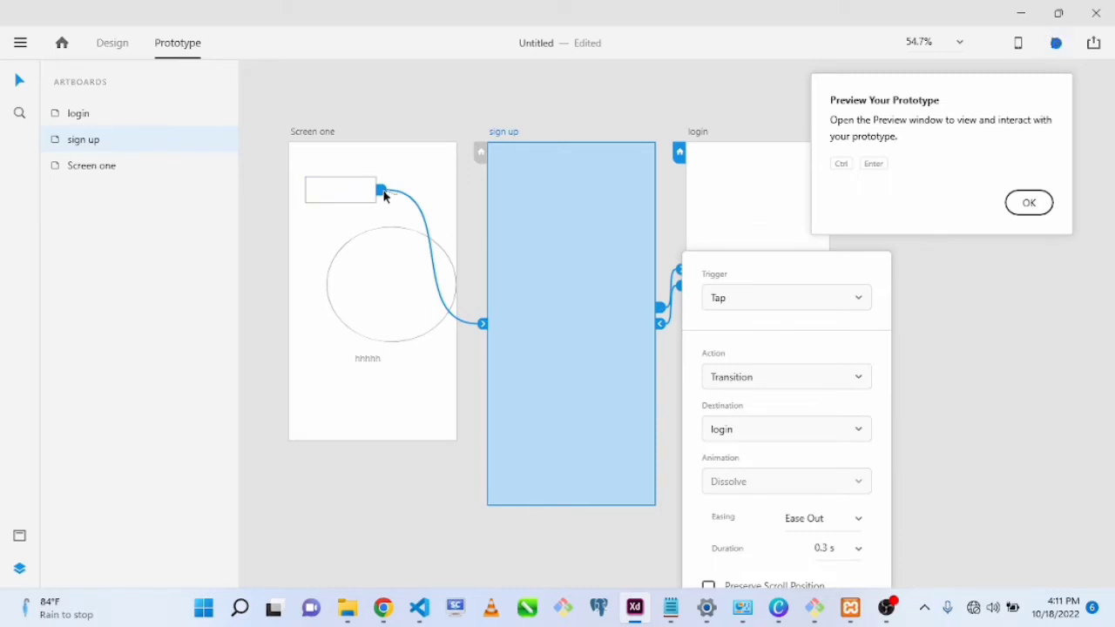
{"action": "left_click", "coordinate": [1029, 209]}
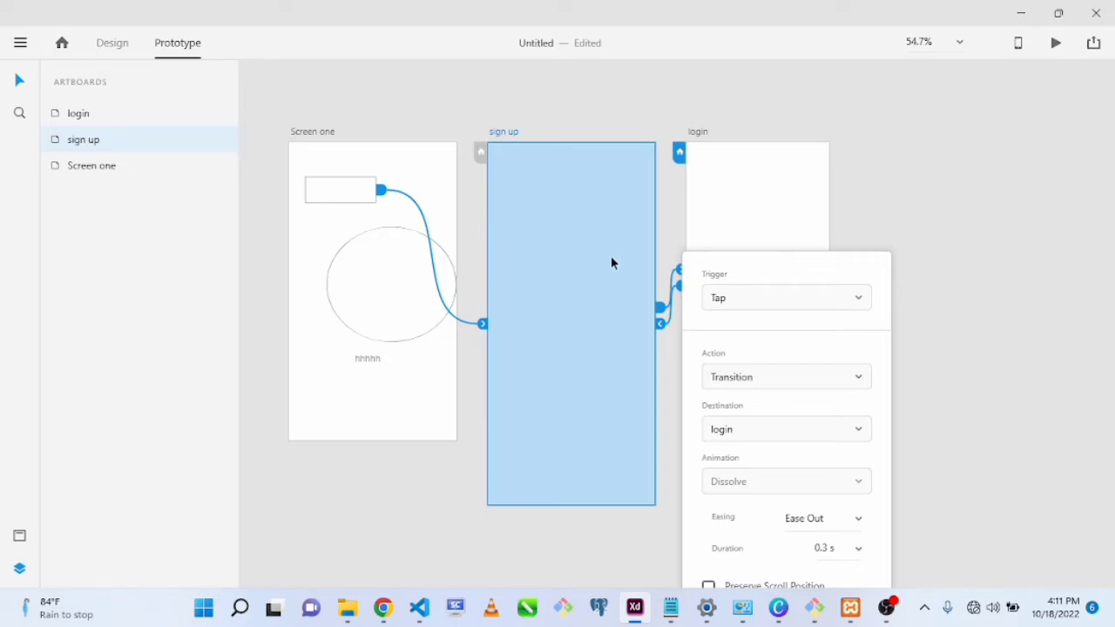
Open the interaction settings of the link from Screen one's rectangle to the sign up artboard.
{"action": "left_click", "coordinate": [382, 194]}
{"action": "left_click", "coordinate": [352, 186]}
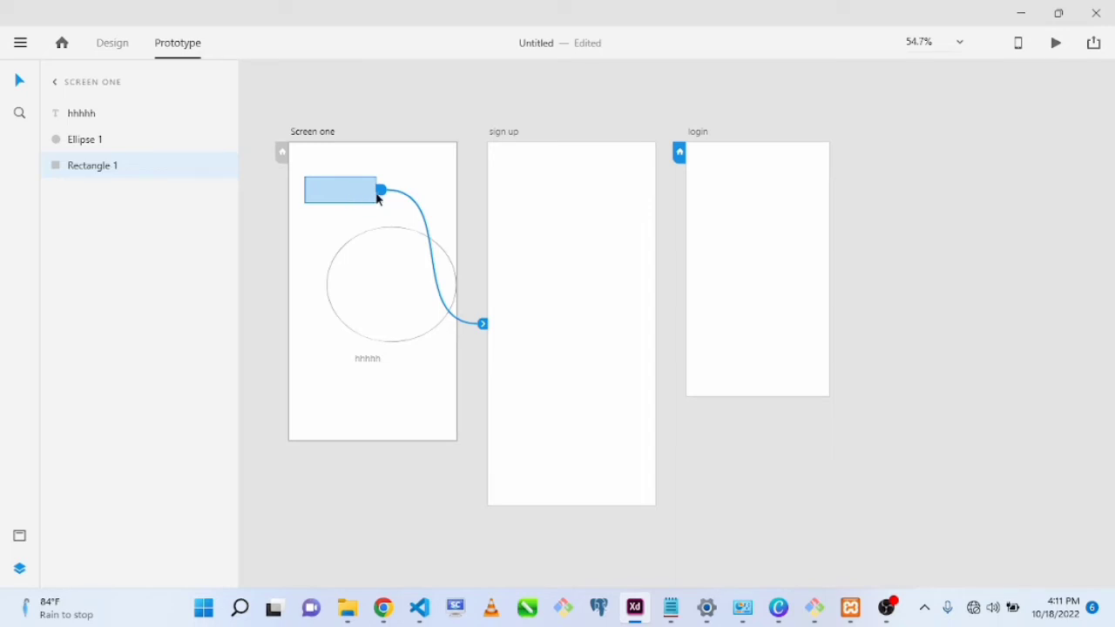
{"action": "left_click", "coordinate": [381, 193]}
{"action": "left_click", "coordinate": [352, 198]}
{"action": "left_click", "coordinate": [381, 194]}
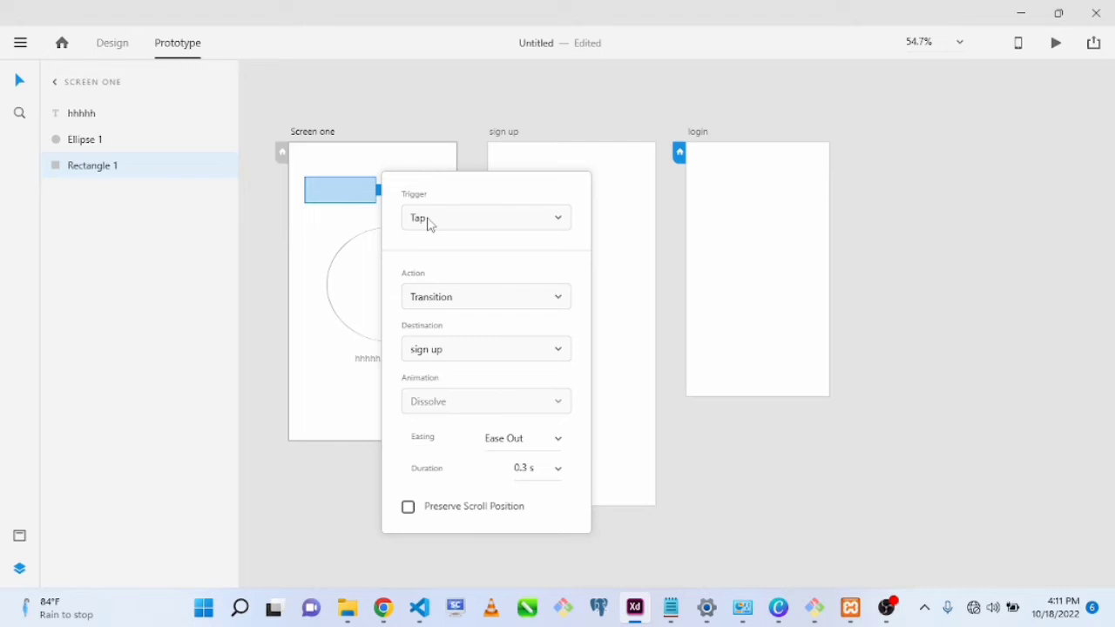
Examine the trigger and action options of the rectangle's link, and close its settings without changing them.
{"action": "left_click", "coordinate": [431, 222]}
{"action": "left_click", "coordinate": [428, 223]}
{"action": "left_click", "coordinate": [441, 299]}
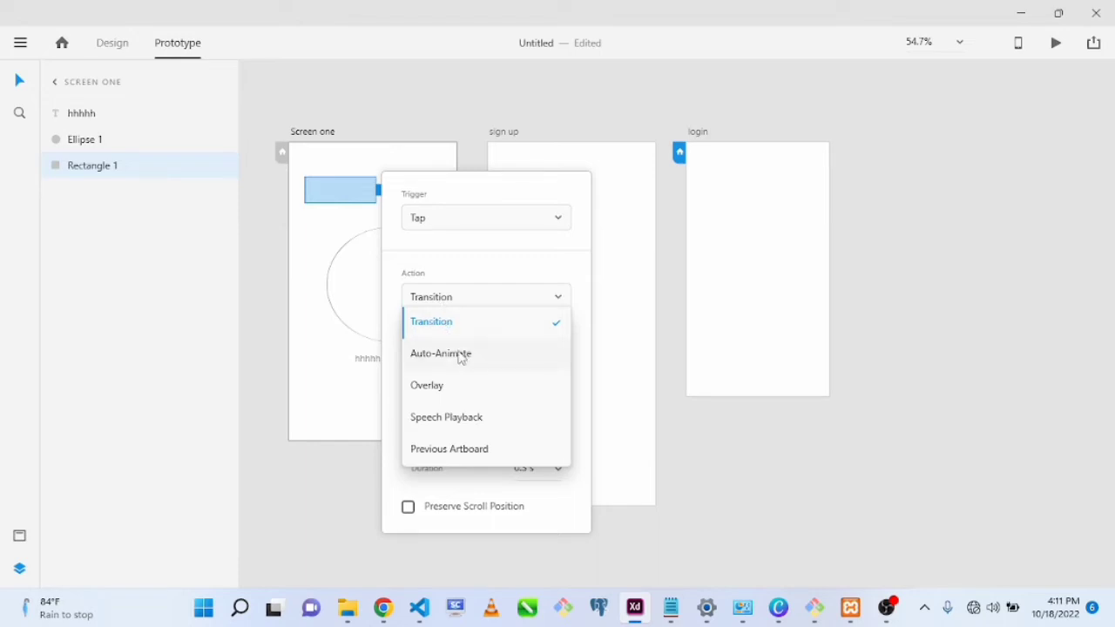
{"action": "left_click", "coordinate": [421, 276]}
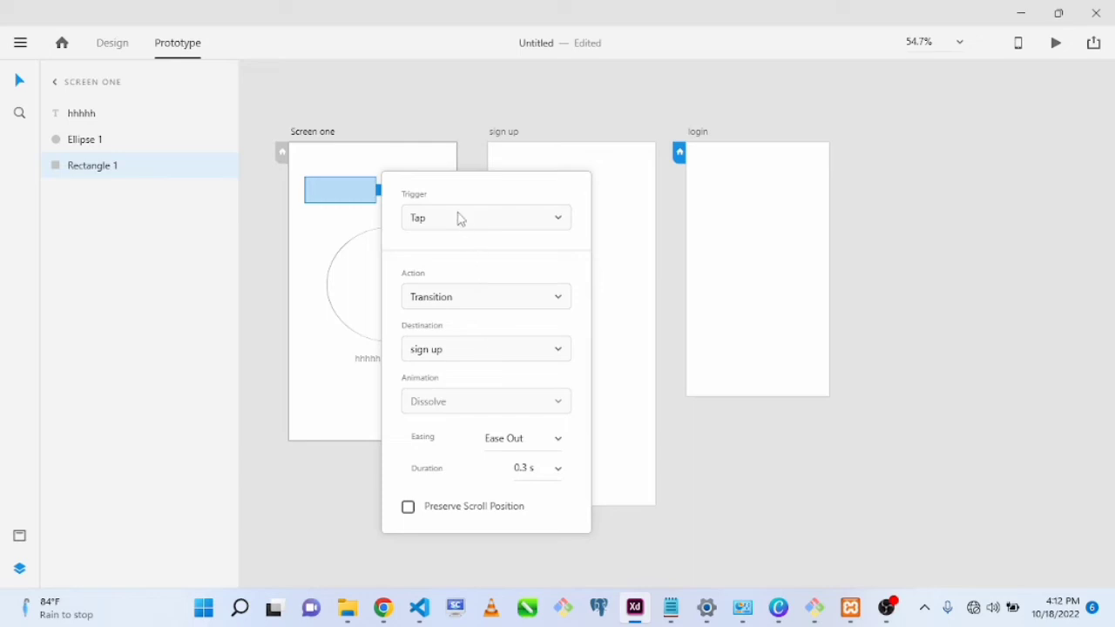
{"action": "left_click", "coordinate": [460, 218]}
{"action": "left_click", "coordinate": [459, 218]}
{"action": "left_click", "coordinate": [633, 479]}
{"action": "left_click", "coordinate": [353, 193]}
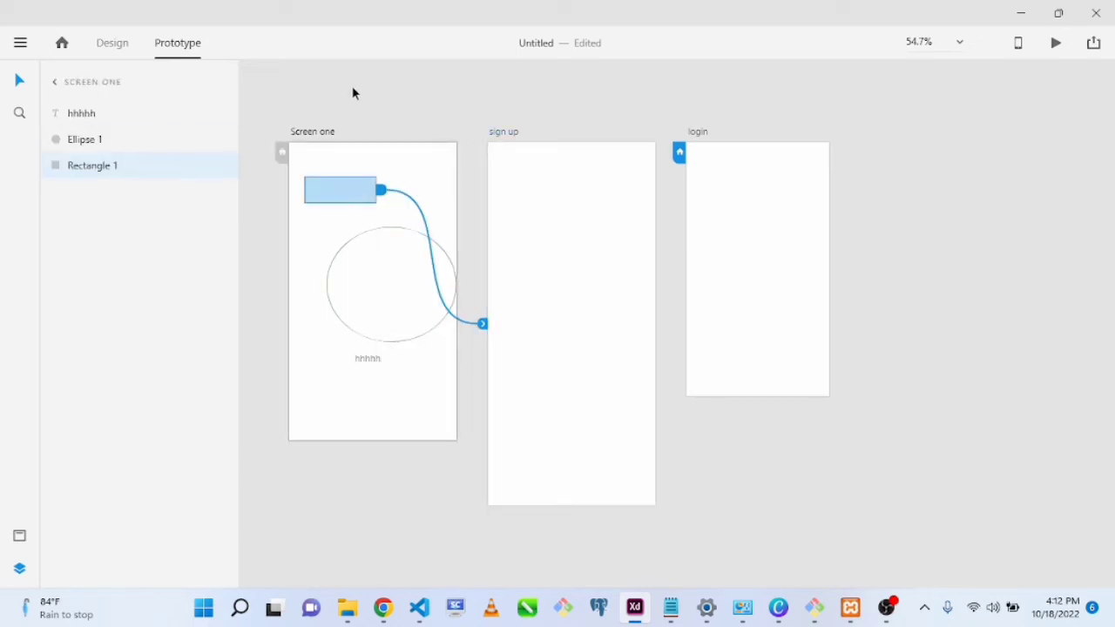
Preview the prototype from Screen one and view the device preview instructions.
{"action": "left_click", "coordinate": [314, 132]}
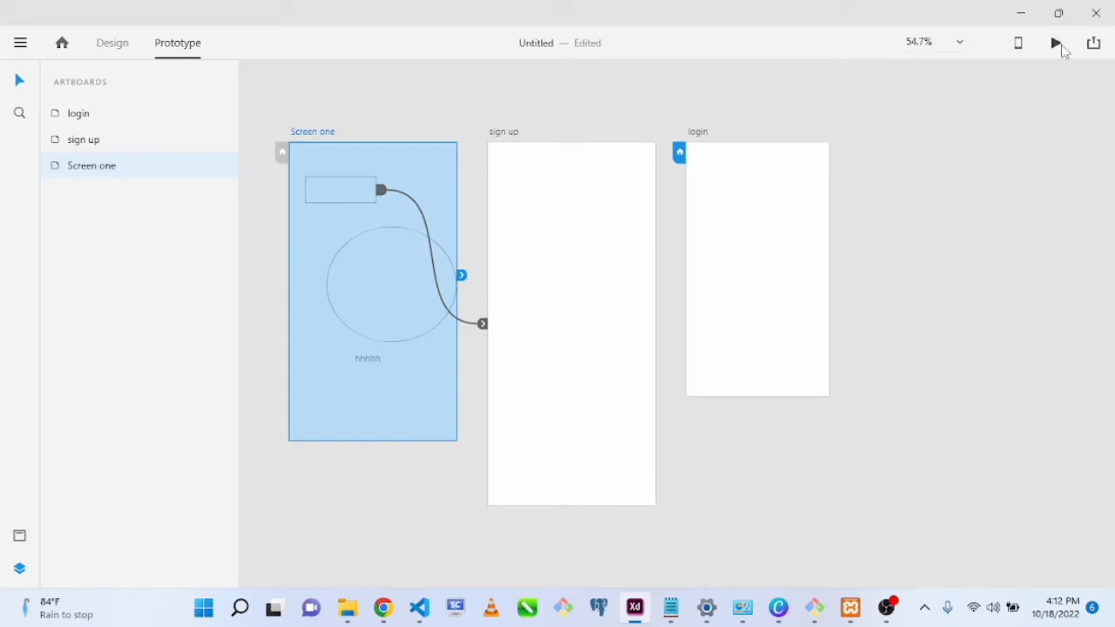
{"action": "left_click", "coordinate": [1055, 43]}
{"action": "left_click", "coordinate": [1017, 42]}
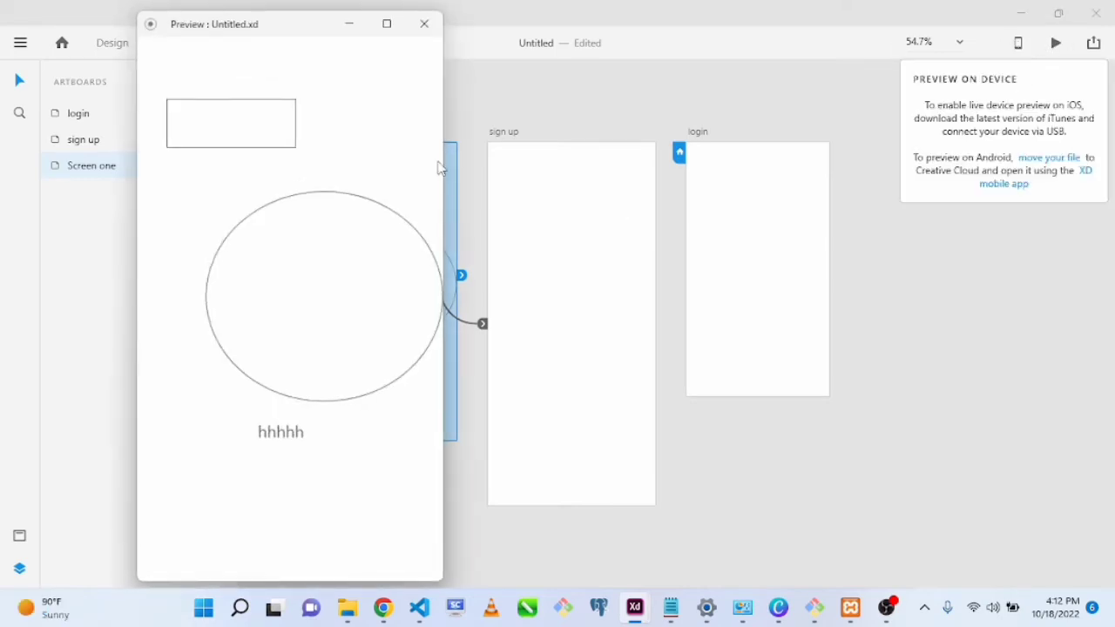
{"action": "left_click", "coordinate": [1014, 225]}
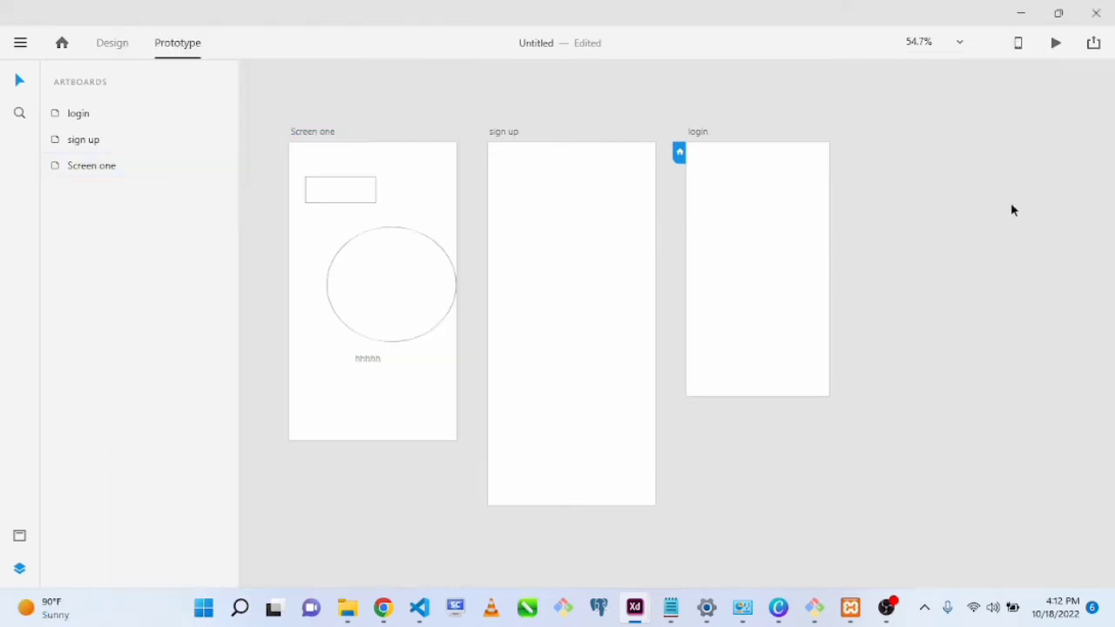
Preview the prototype from the login home artboard, follow its link to sign up, and close the preview.
{"action": "left_click", "coordinate": [1055, 42]}
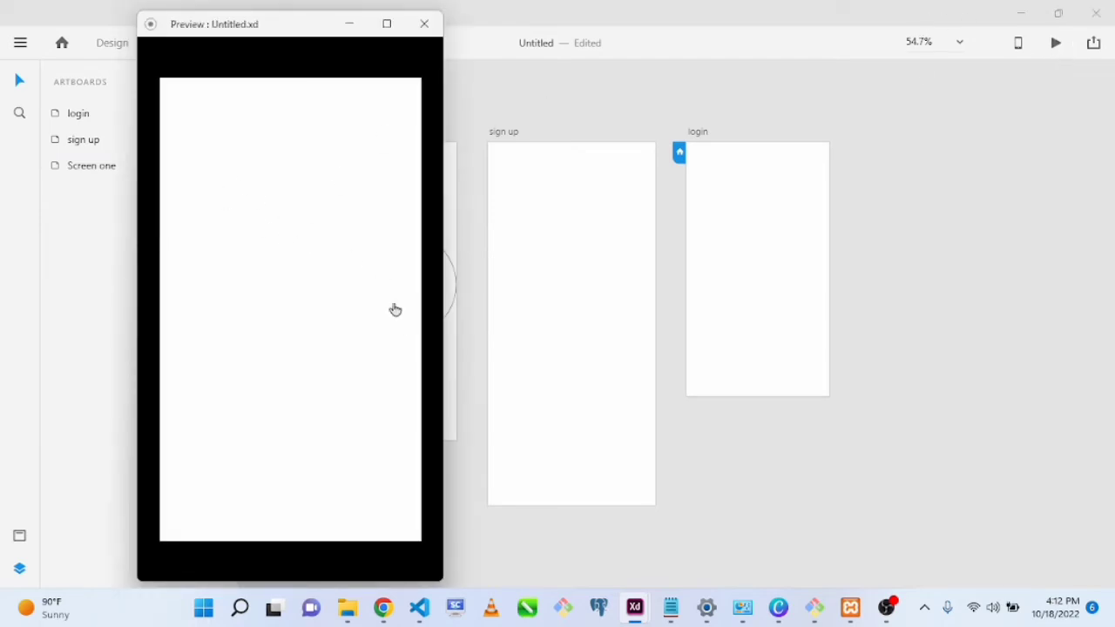
{"action": "left_click", "coordinate": [225, 162]}
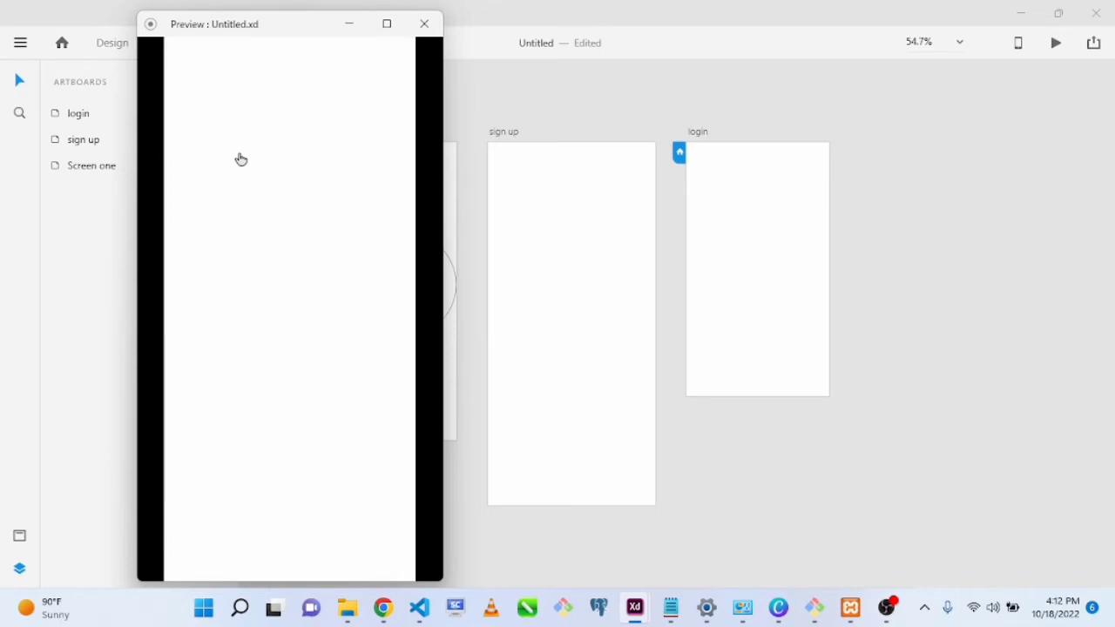
{"action": "left_click", "coordinate": [428, 23]}
{"action": "left_click", "coordinate": [1066, 189]}
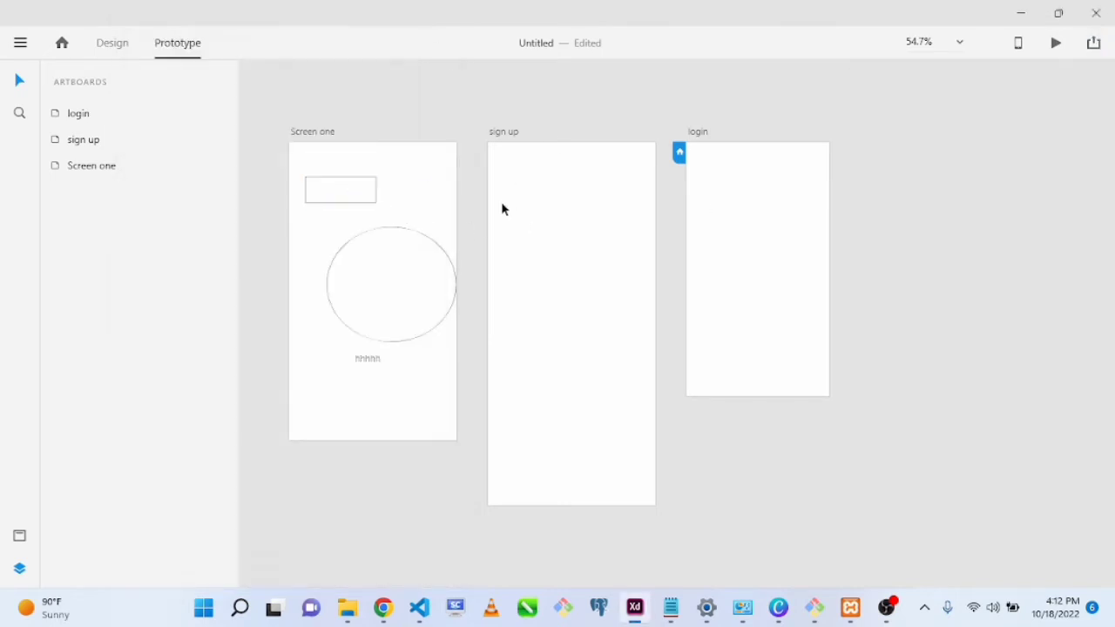
Return to Design mode and move Screen one's rectangle to about X 29, Y 69.
{"action": "left_click", "coordinate": [365, 184]}
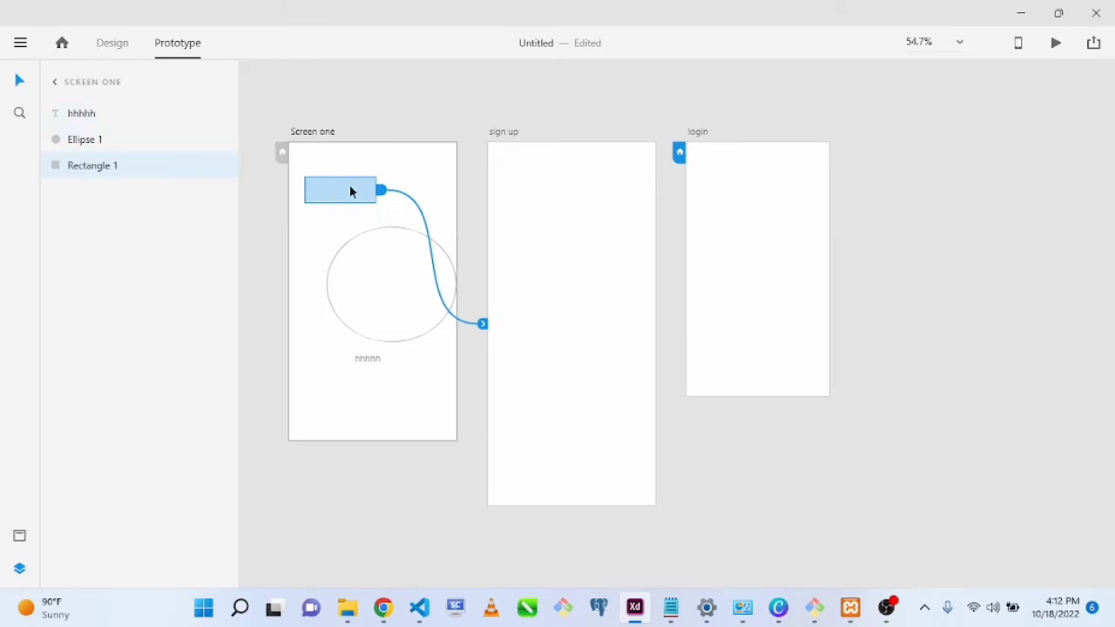
{"action": "left_click", "coordinate": [117, 50]}
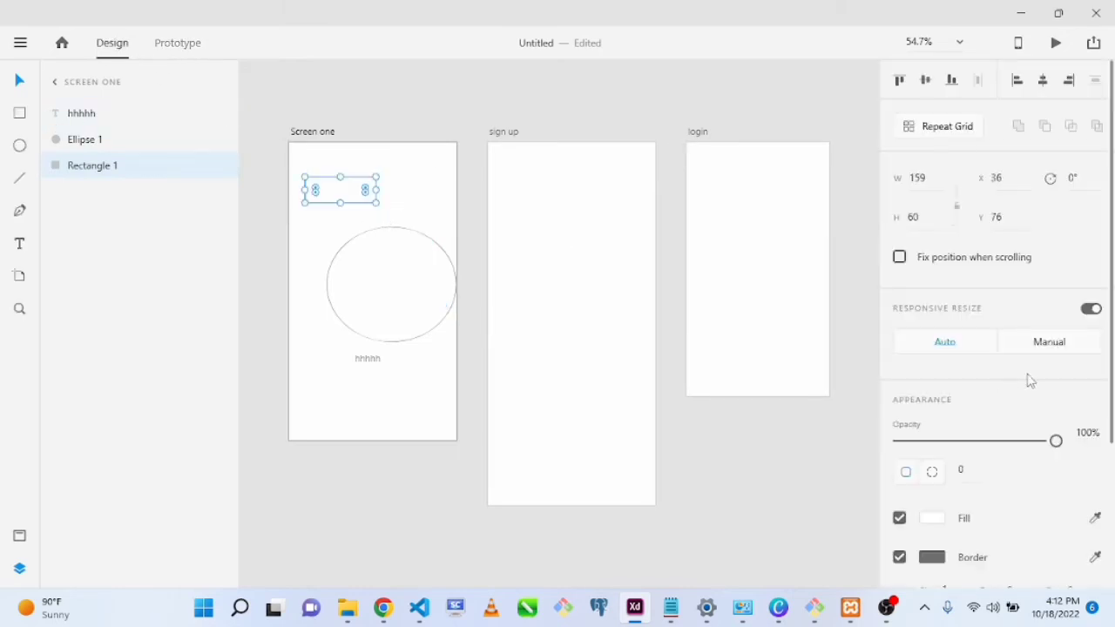
{"action": "left_click", "coordinate": [383, 137]}
{"action": "mouse_move", "coordinate": [341, 205]}
{"action": "left_mouse_down"}
{"action": "mouse_move", "coordinate": [359, 199]}
{"action": "mouse_move", "coordinate": [348, 193]}
{"action": "left_mouse_up"}
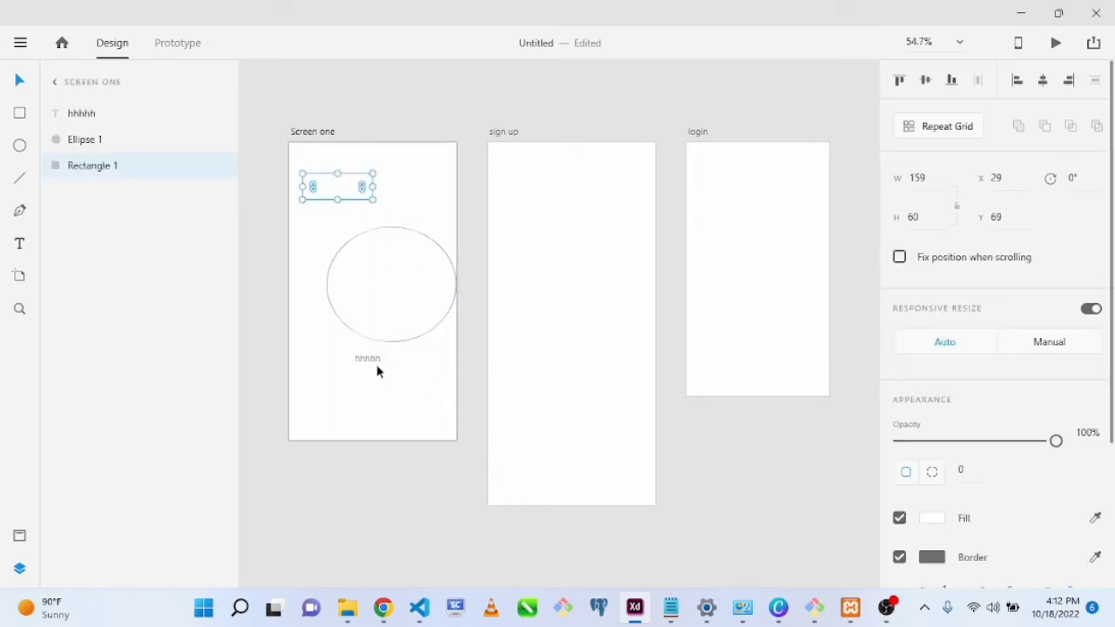
{"action": "left_click", "coordinate": [346, 111]}
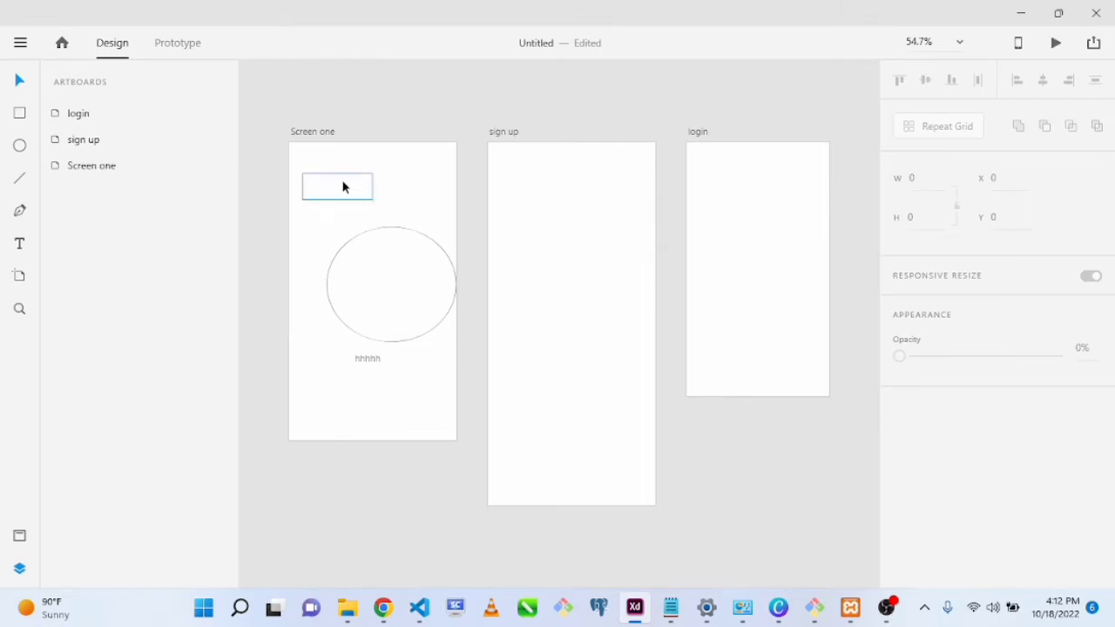
Align the rectangle to Screen one's vertical middle, bottom edge and top edge in turn.
{"action": "left_click", "coordinate": [343, 186]}
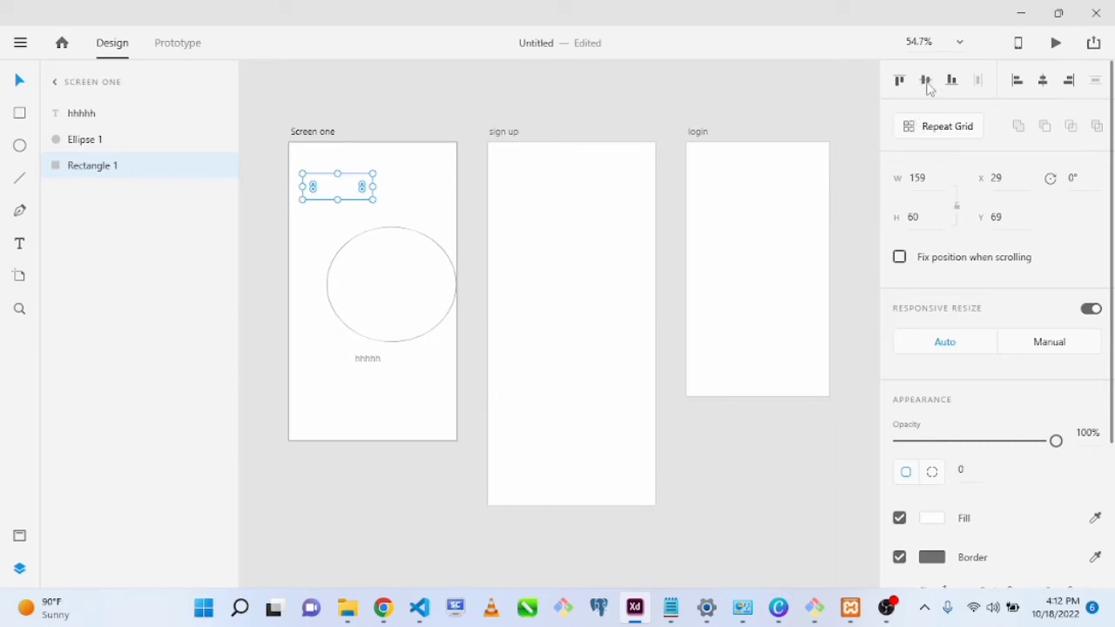
{"action": "left_click", "coordinate": [925, 80]}
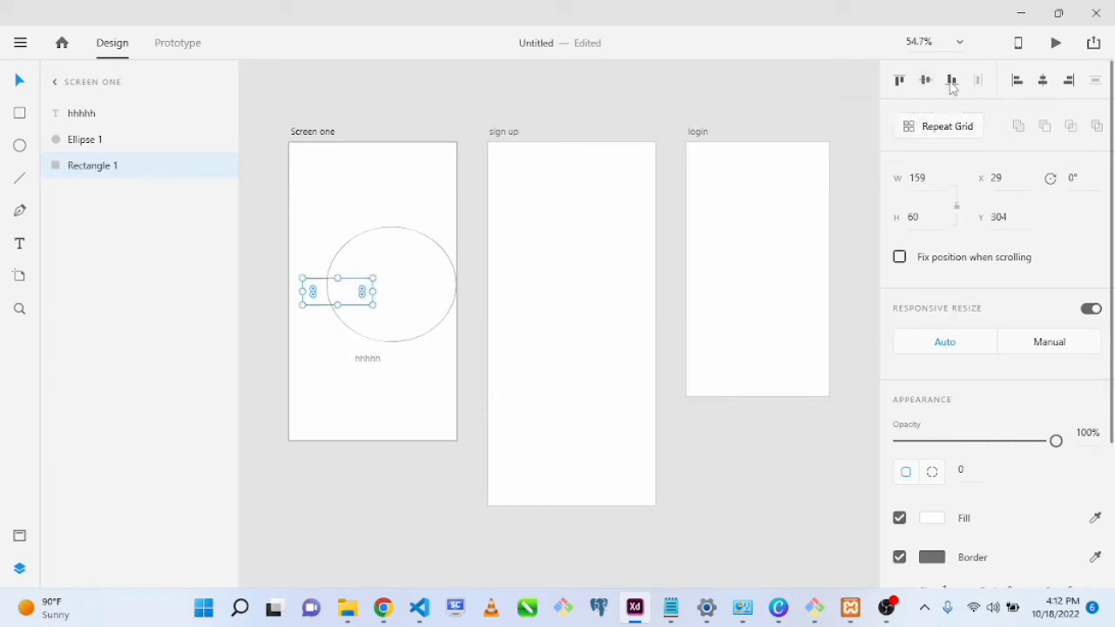
{"action": "left_click", "coordinate": [952, 81]}
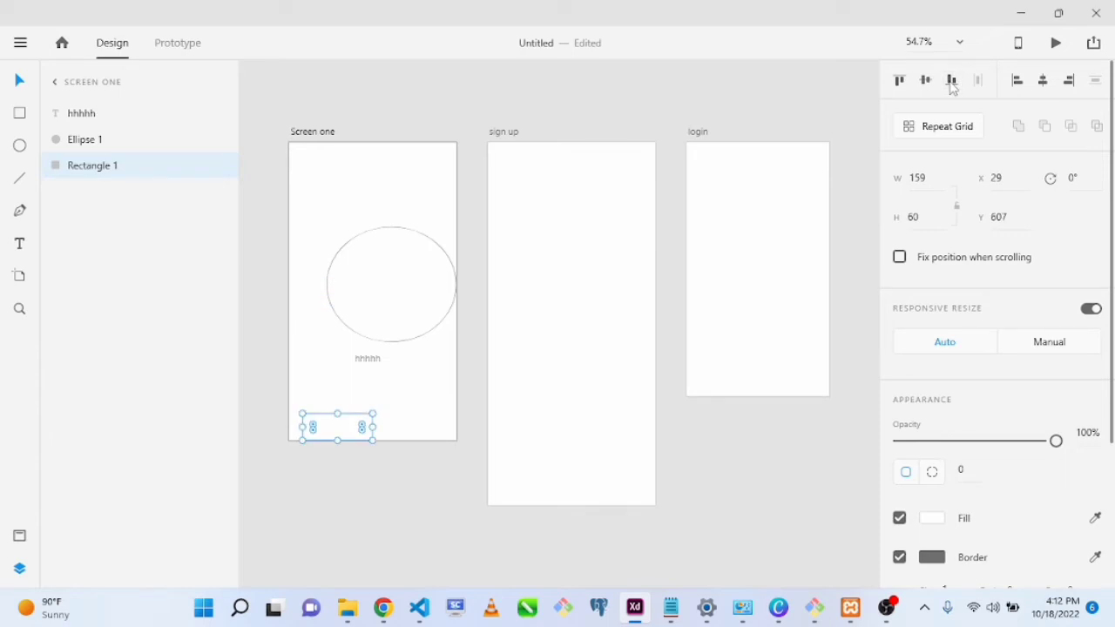
{"action": "left_click", "coordinate": [900, 80]}
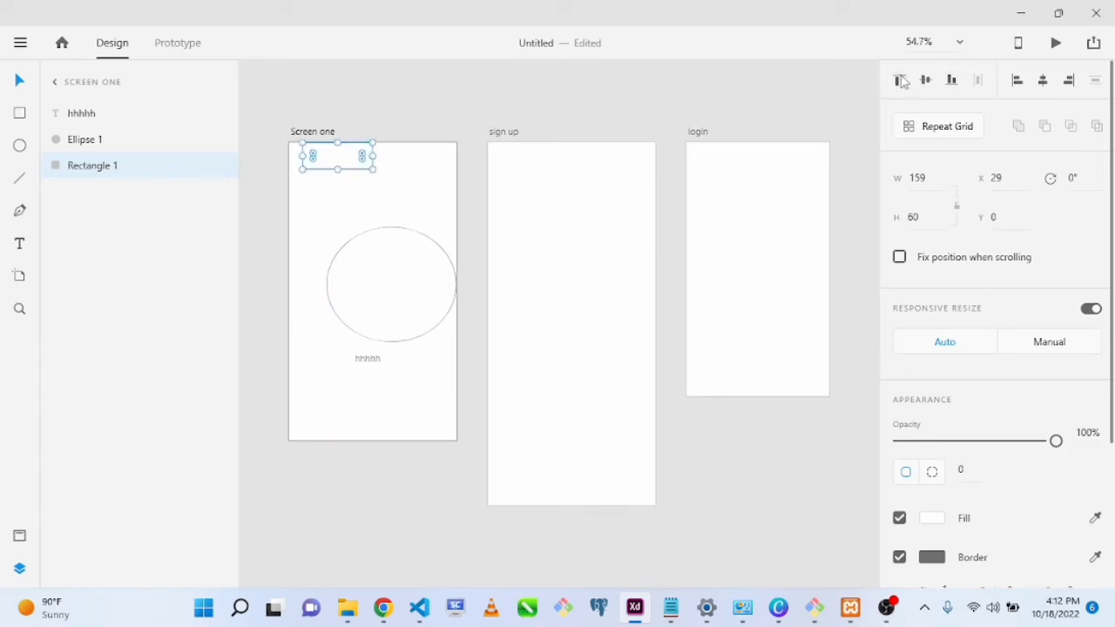
Align the rectangle to Screen one's horizontal centre, left edge and right edge in turn.
{"action": "left_click", "coordinate": [1043, 83]}
{"action": "left_click", "coordinate": [1016, 81]}
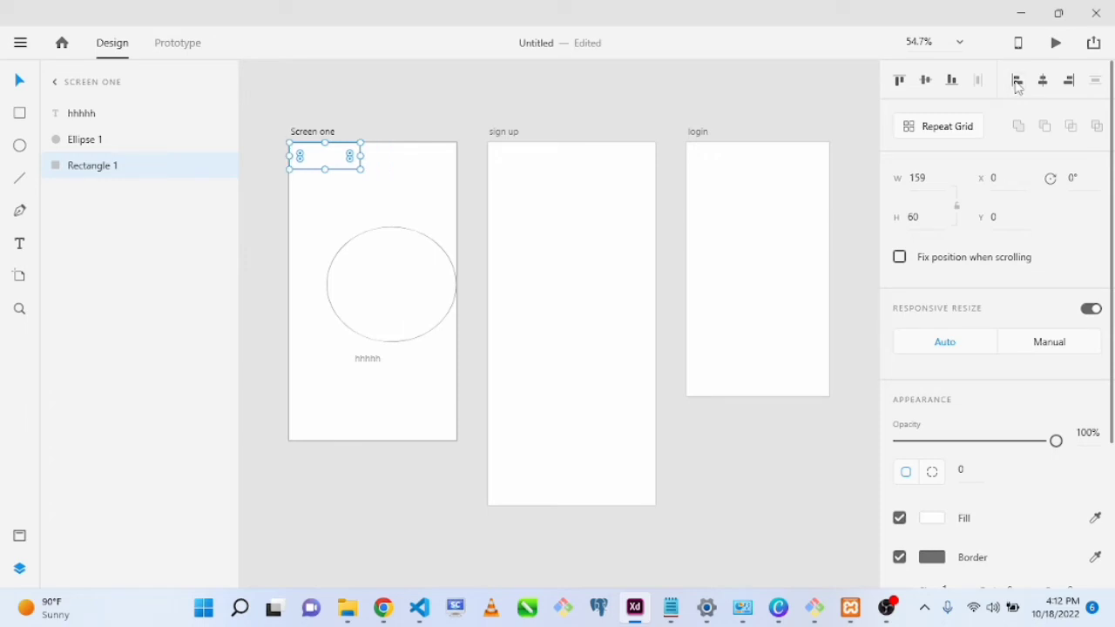
{"action": "left_click", "coordinate": [1070, 81]}
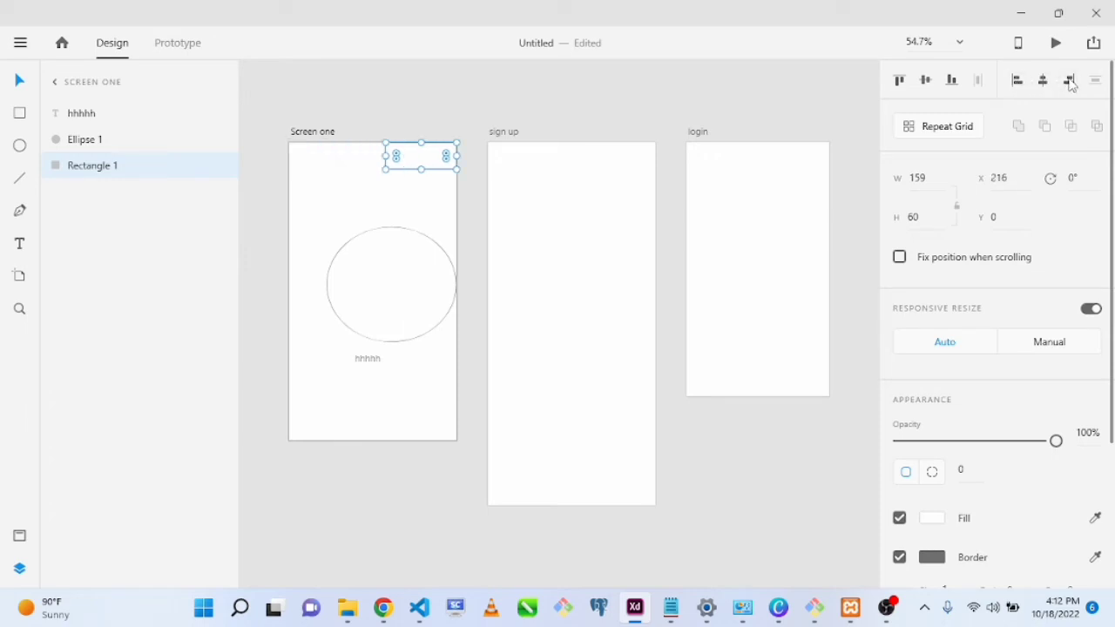
Centre the rectangle both vertically and horizontally on Screen one.
{"action": "left_click", "coordinate": [927, 81]}
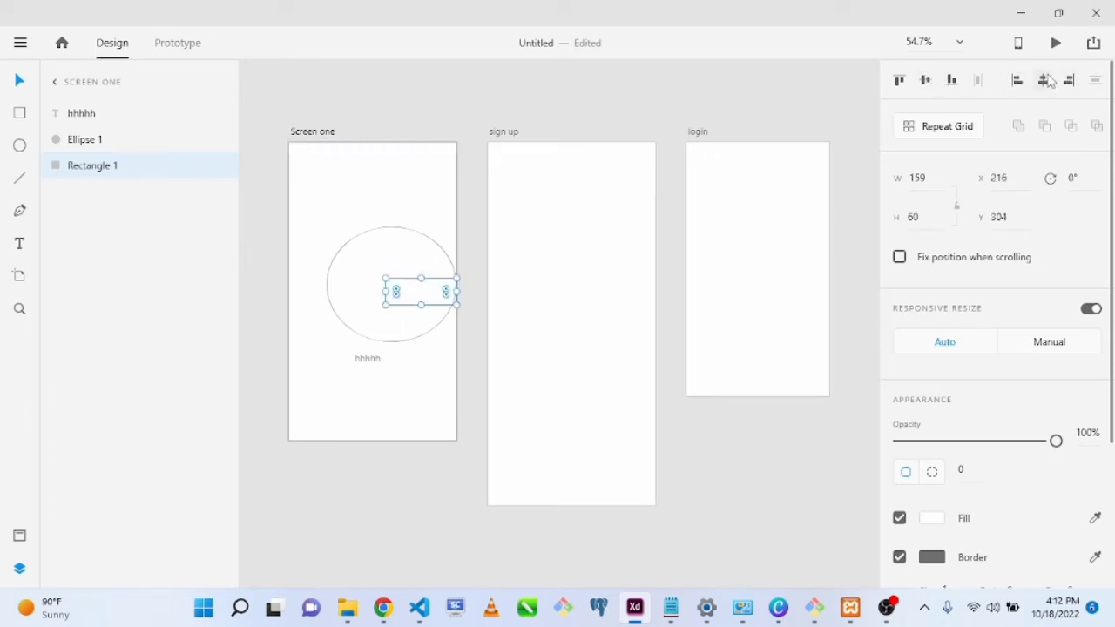
{"action": "left_click", "coordinate": [1044, 81]}
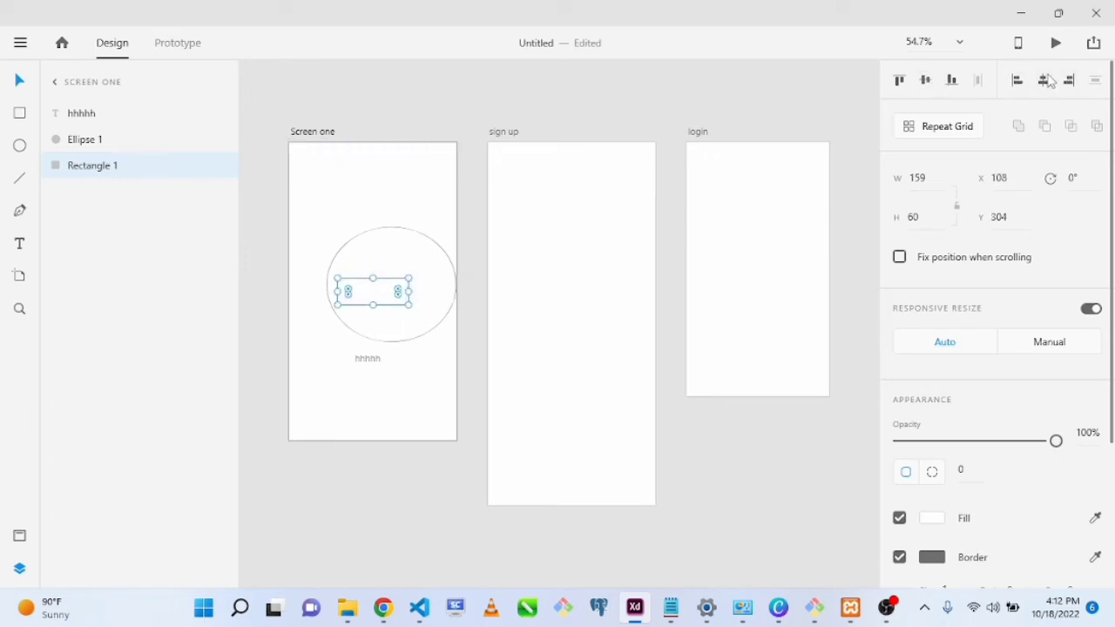
Align the rectangle to Screen one's top edge and bottom edge in turn, then move it to about X 139, Y 550.
{"action": "left_click", "coordinate": [897, 84]}
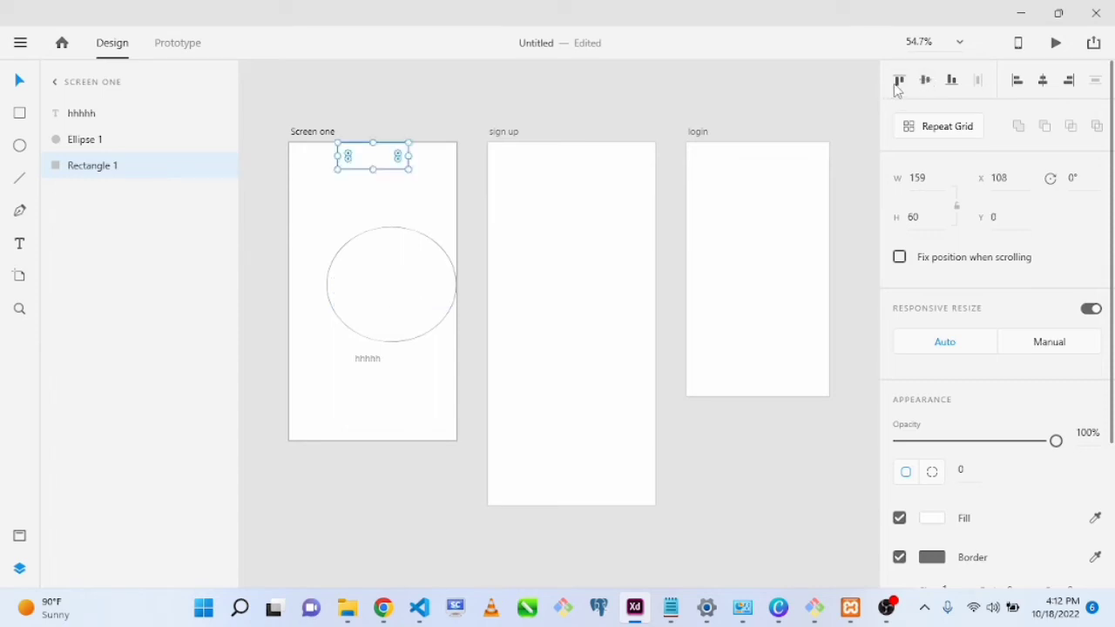
{"action": "left_click", "coordinate": [955, 81]}
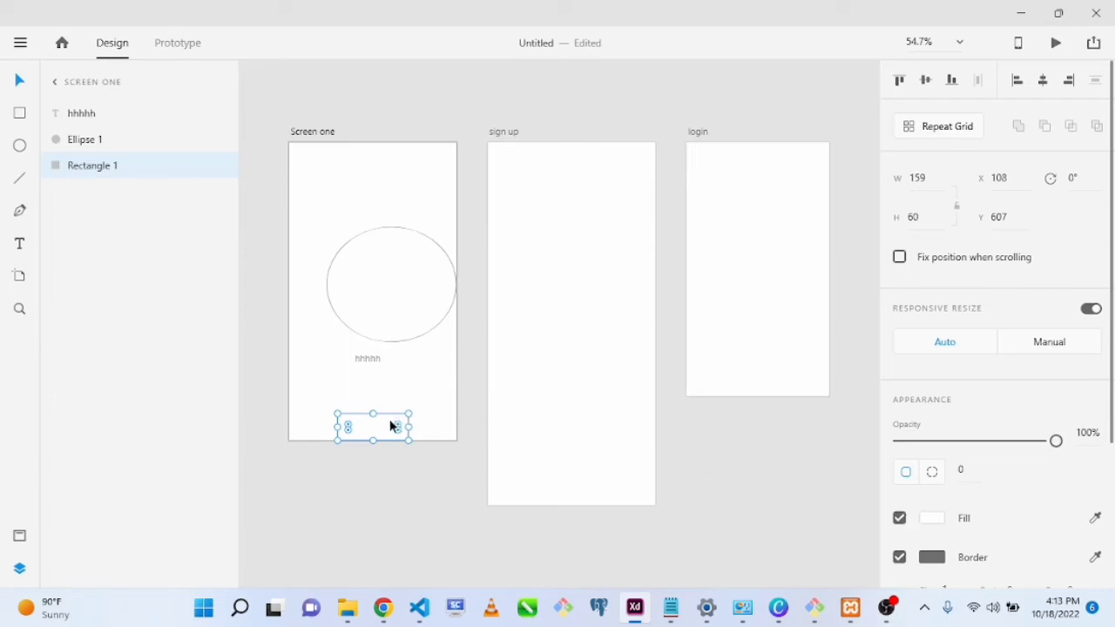
{"action": "left_click_drag", "start_coordinate": [391, 426], "coordinate": [369, 417]}
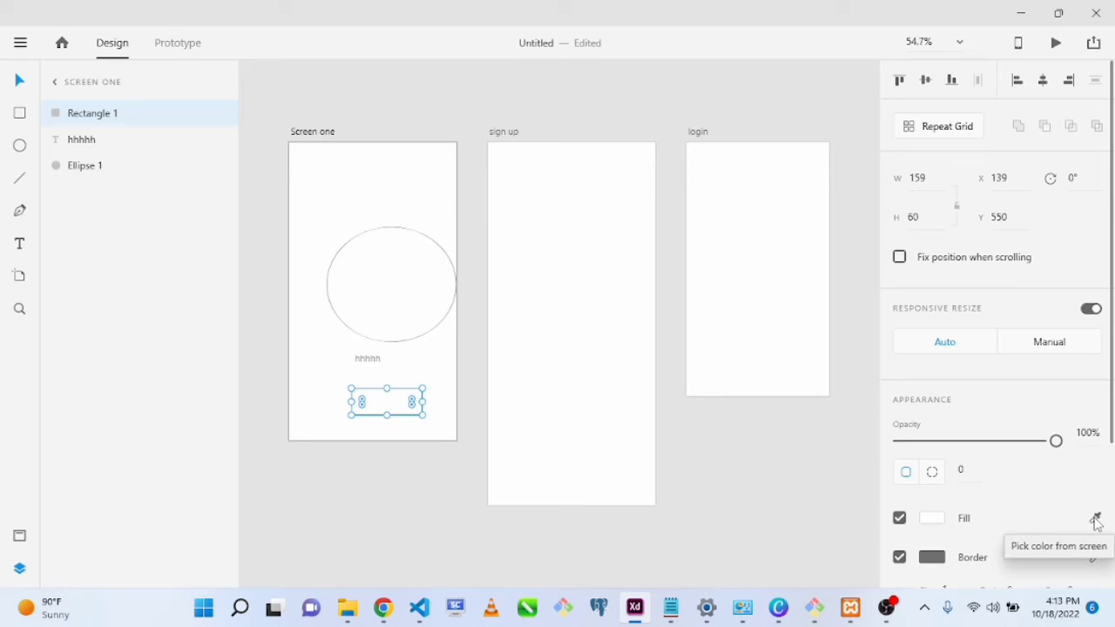
Sample the rectangle's fill from the pale selected-layer highlight, then from the blue Select tool icon, and move the rectangle to about X 100, Y 528.
{"action": "left_click", "coordinate": [1095, 520]}
{"action": "left_click", "coordinate": [176, 114]}
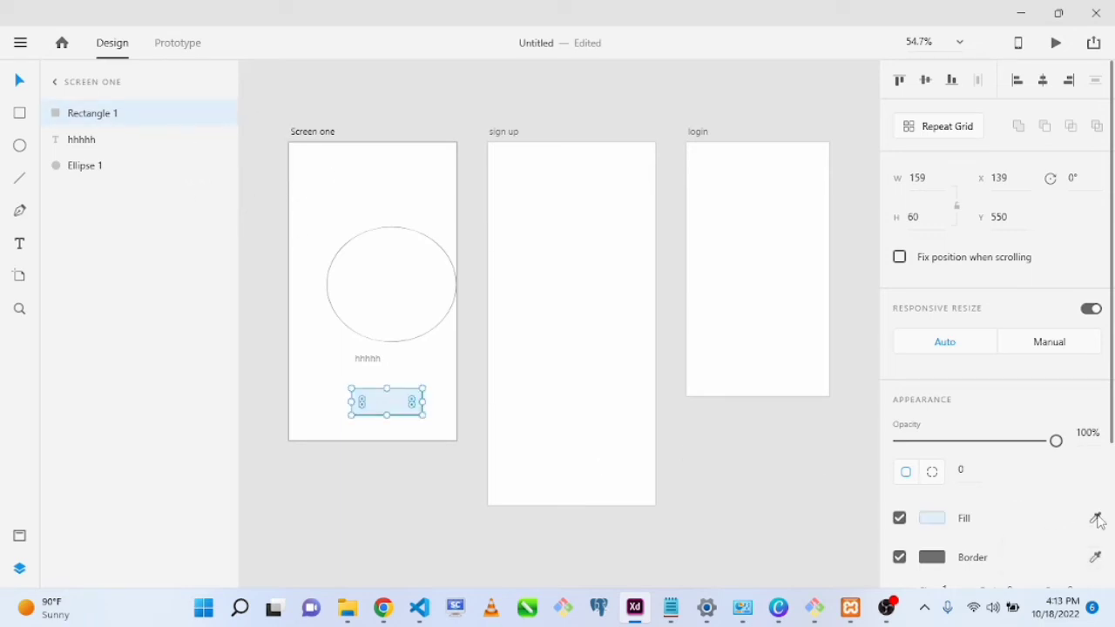
{"action": "left_click", "coordinate": [1095, 519]}
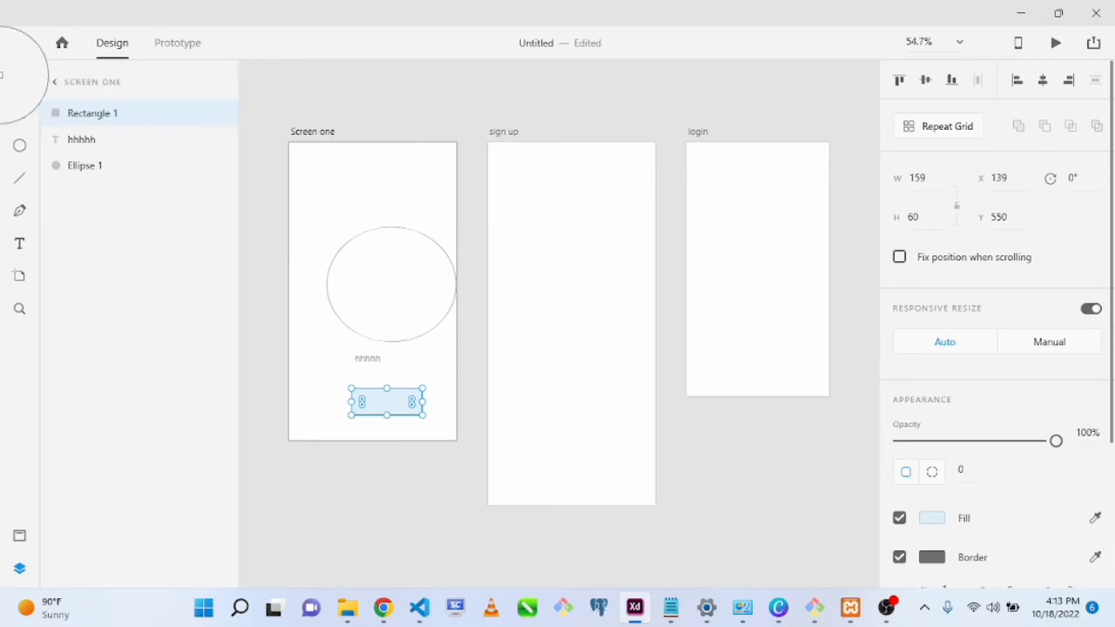
{"action": "left_click", "coordinate": [20, 81]}
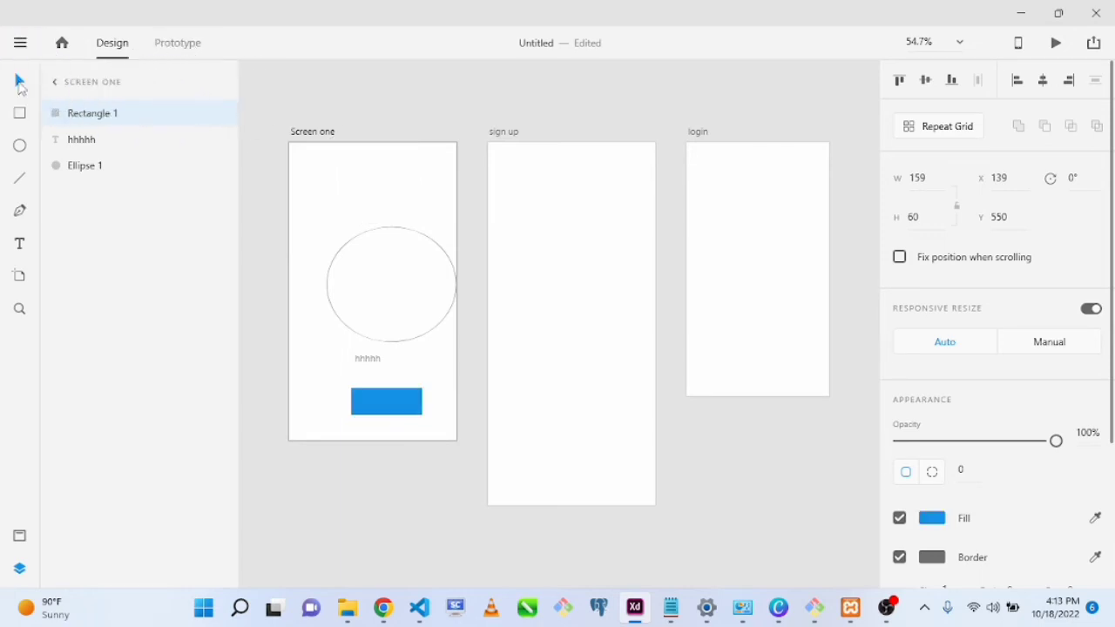
{"action": "left_click_drag", "start_coordinate": [372, 404], "coordinate": [430, 422]}
{"action": "key", "text": "v"}
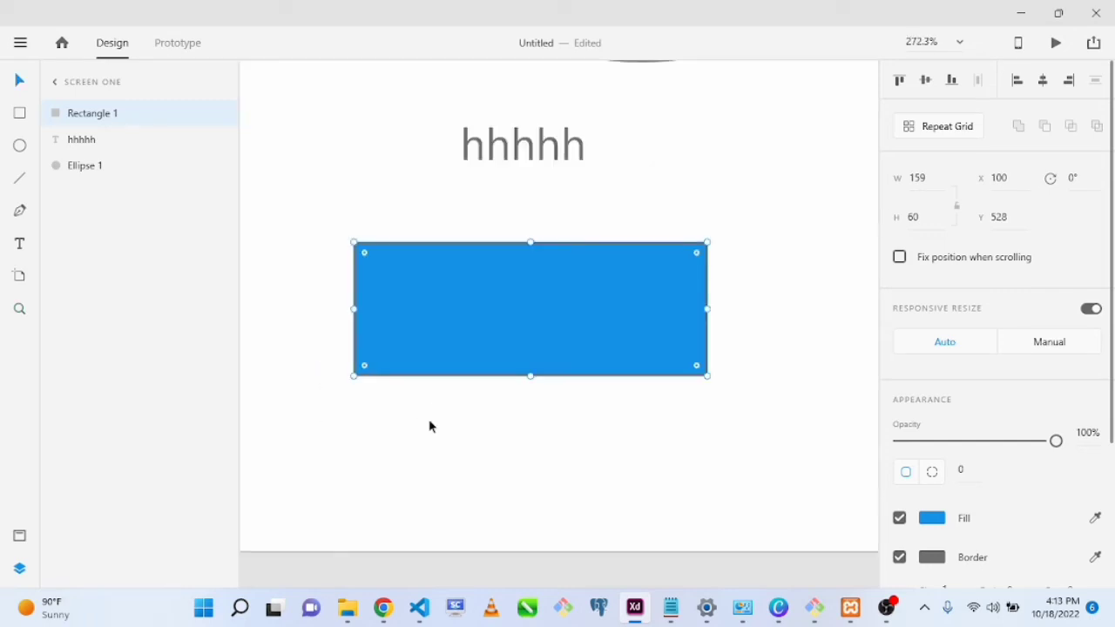
Toggle the rectangle's border off and on, then sample its border colour from the pale blue selected-layer highlight.
{"action": "left_click", "coordinate": [899, 557]}
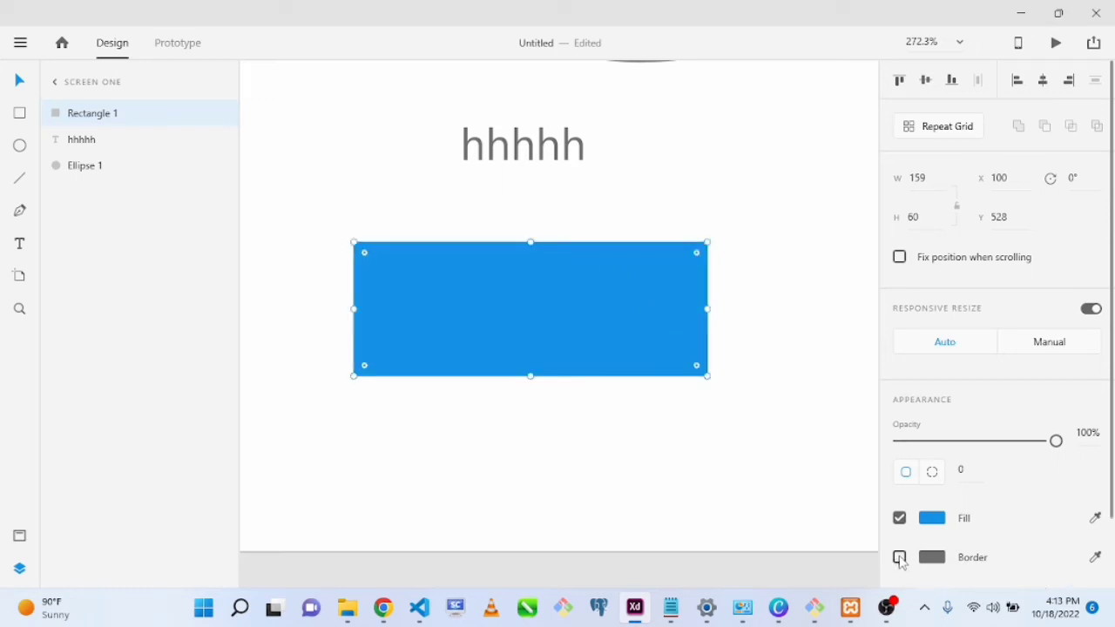
{"action": "left_click", "coordinate": [899, 557]}
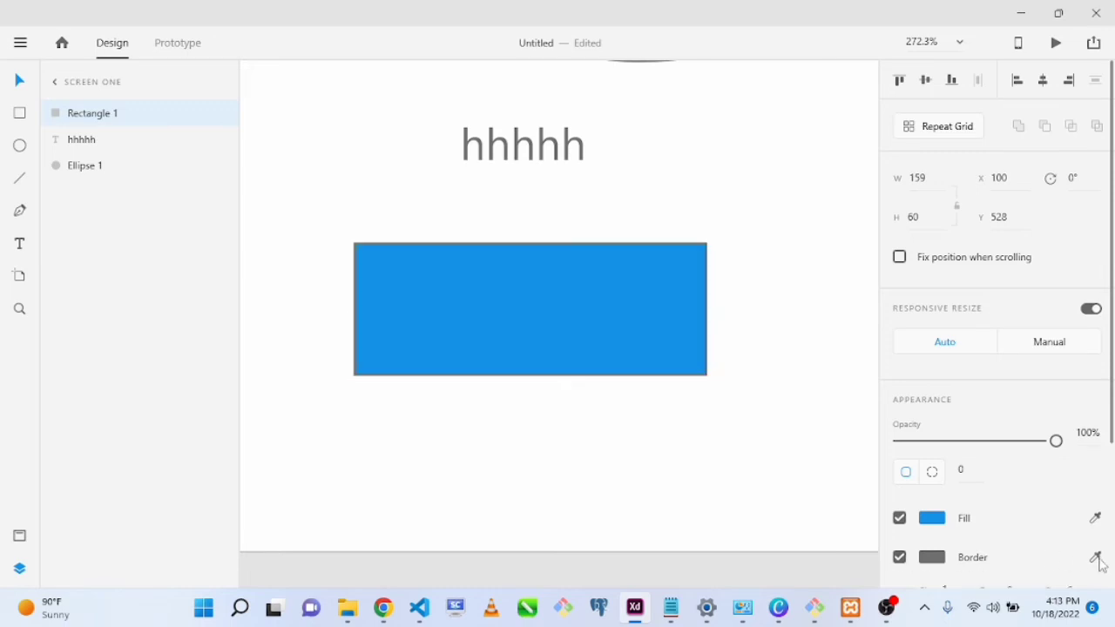
{"action": "left_click", "coordinate": [1095, 558]}
{"action": "left_click", "coordinate": [195, 118]}
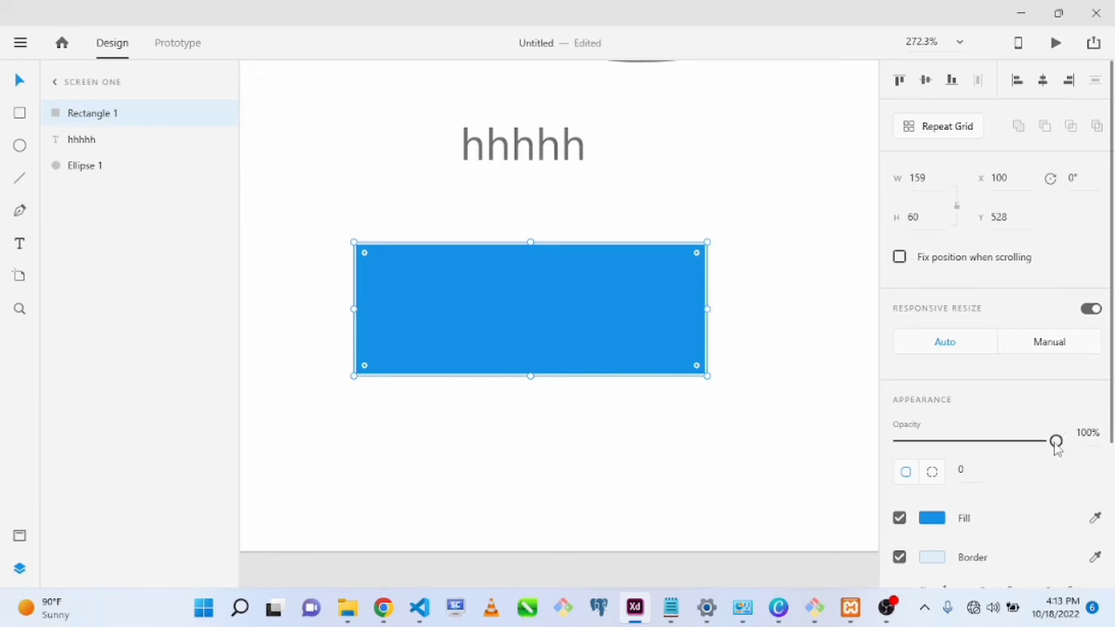
Reselect the rectangle and try adjusting its opacity, leaving it at 100%.
{"action": "left_click", "coordinate": [625, 418]}
{"action": "left_click", "coordinate": [555, 343]}
{"action": "mouse_move", "coordinate": [1057, 444]}
{"action": "left_mouse_down"}
{"action": "mouse_move", "coordinate": [873, 443]}
{"action": "mouse_move", "coordinate": [1073, 444]}
{"action": "left_mouse_up"}
{"action": "mouse_move", "coordinate": [1056, 441]}
{"action": "left_mouse_down"}
{"action": "mouse_move", "coordinate": [889, 442]}
{"action": "mouse_move", "coordinate": [1073, 441]}
{"action": "left_mouse_up"}
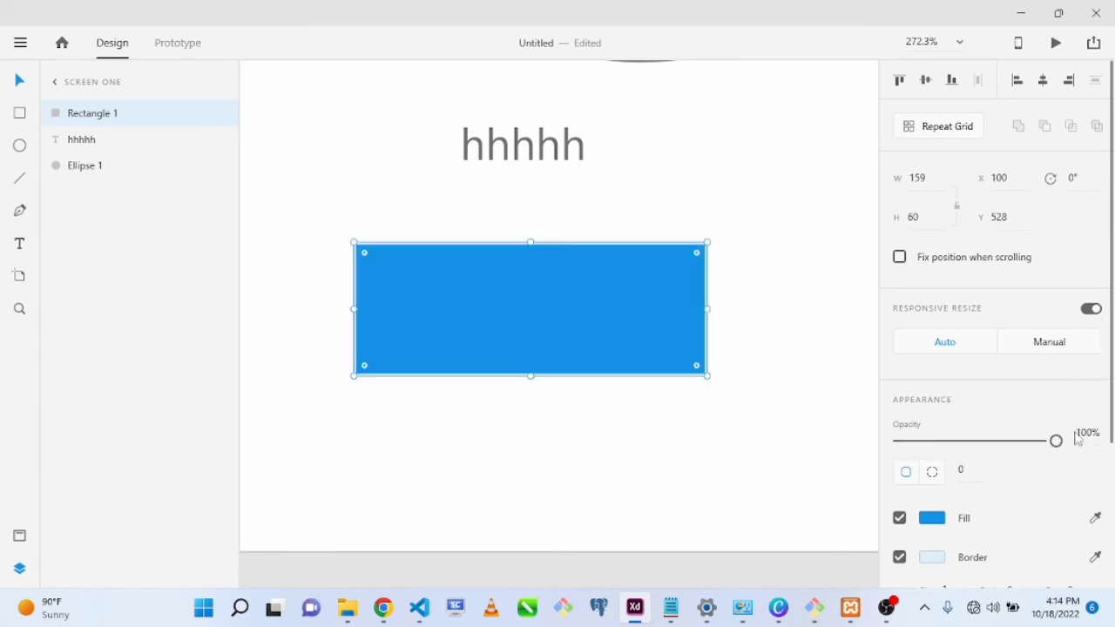
Set the rectangle's border size to 5.
{"action": "left_click_drag", "start_coordinate": [1111, 409], "coordinate": [1099, 570]}
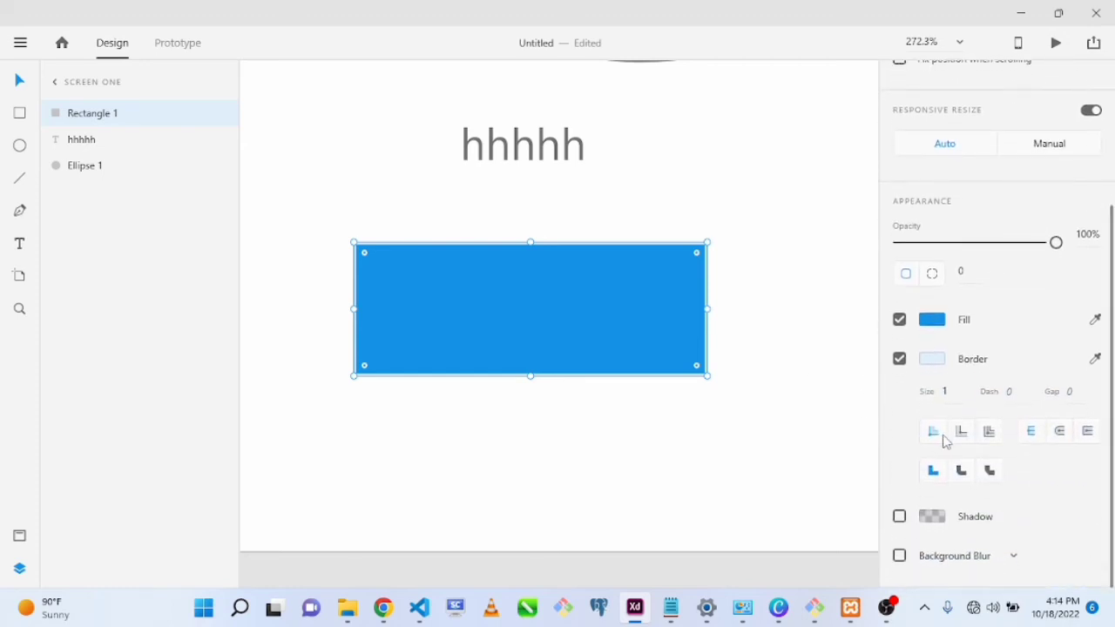
{"action": "left_click", "coordinate": [949, 391]}
{"action": "type", "text": "5"}
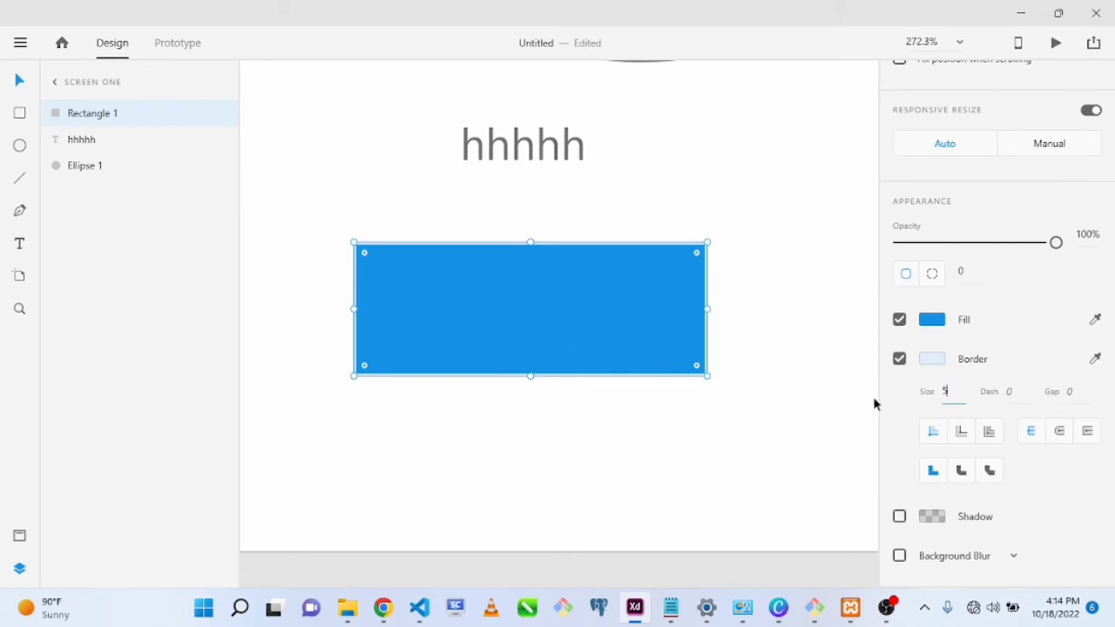
{"action": "left_click", "coordinate": [733, 363]}
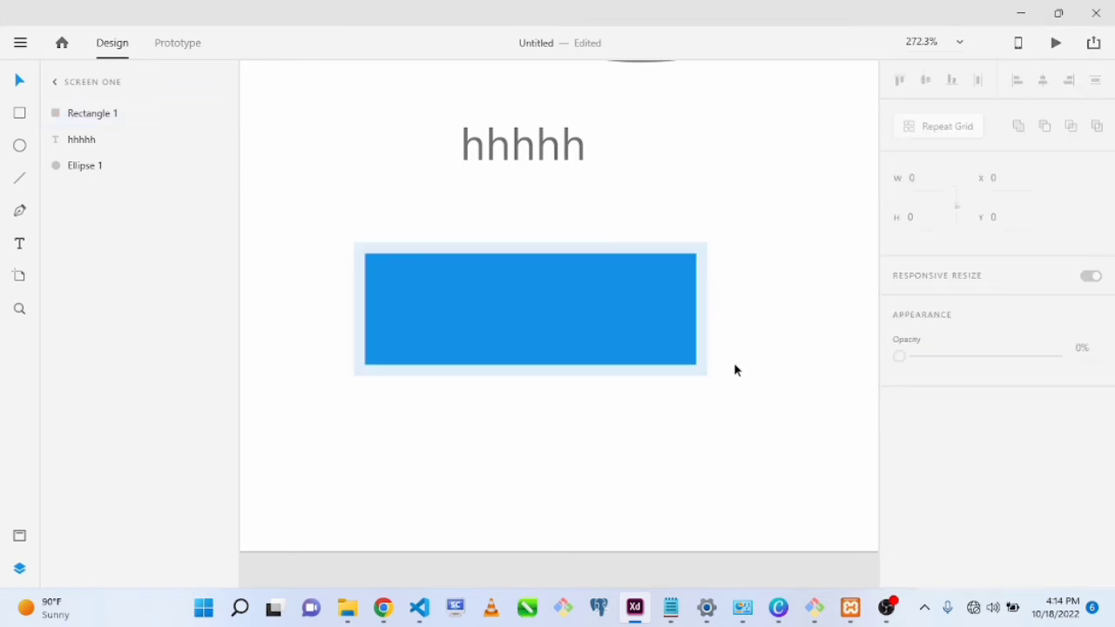
Sample the rectangle's border colour from the grey hhhhh text.
{"action": "left_click", "coordinate": [645, 317]}
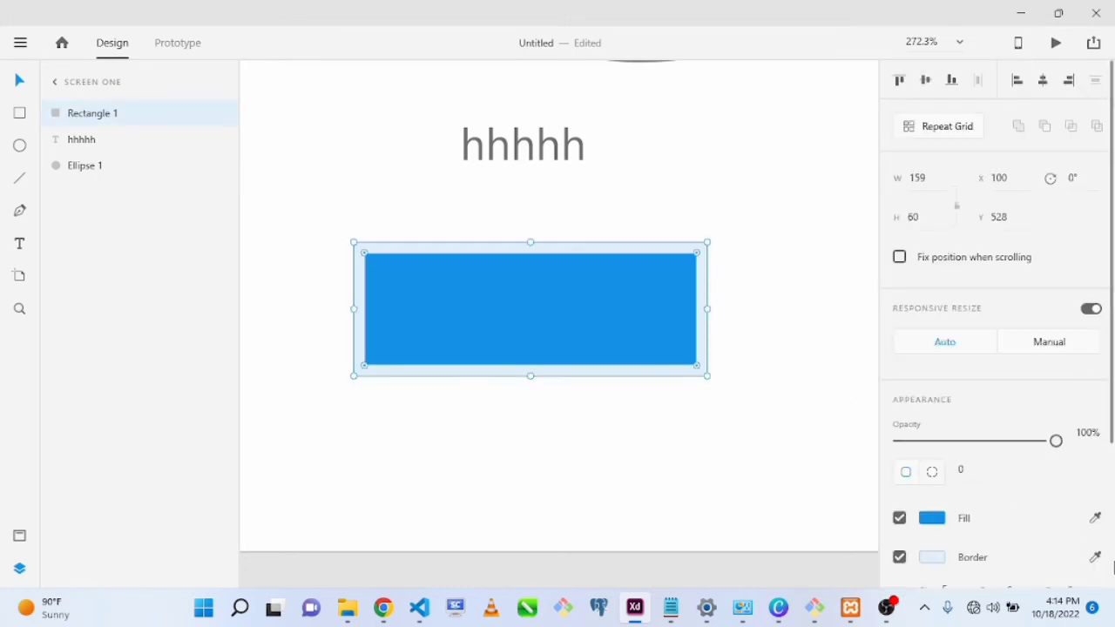
{"action": "left_click", "coordinate": [1096, 557]}
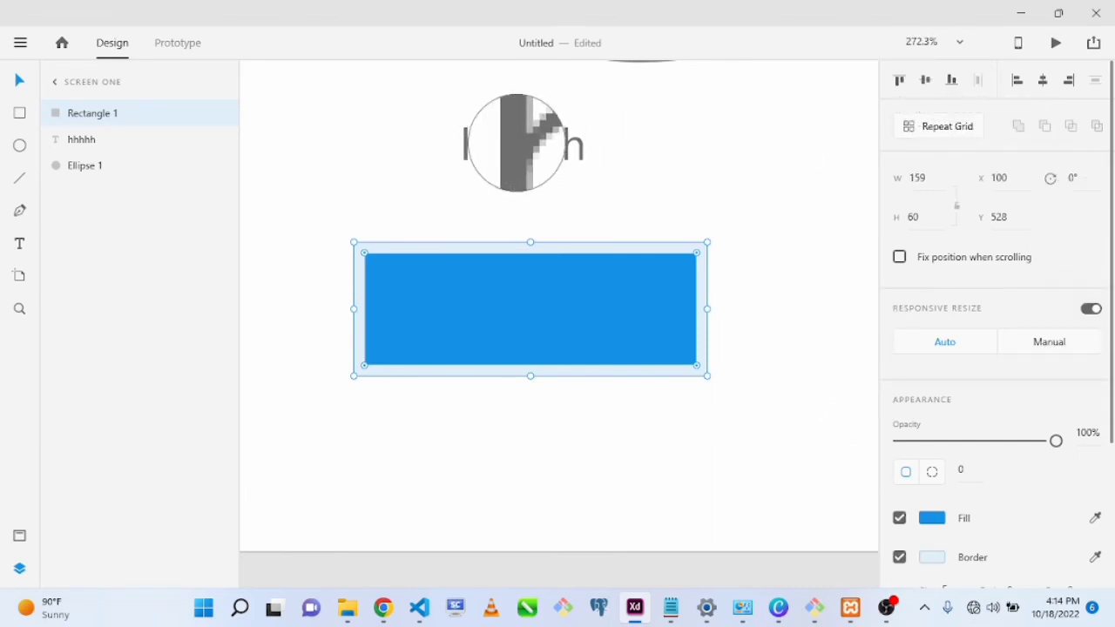
{"action": "left_click", "coordinate": [516, 142]}
{"action": "left_click", "coordinate": [712, 261]}
{"action": "left_click", "coordinate": [674, 254]}
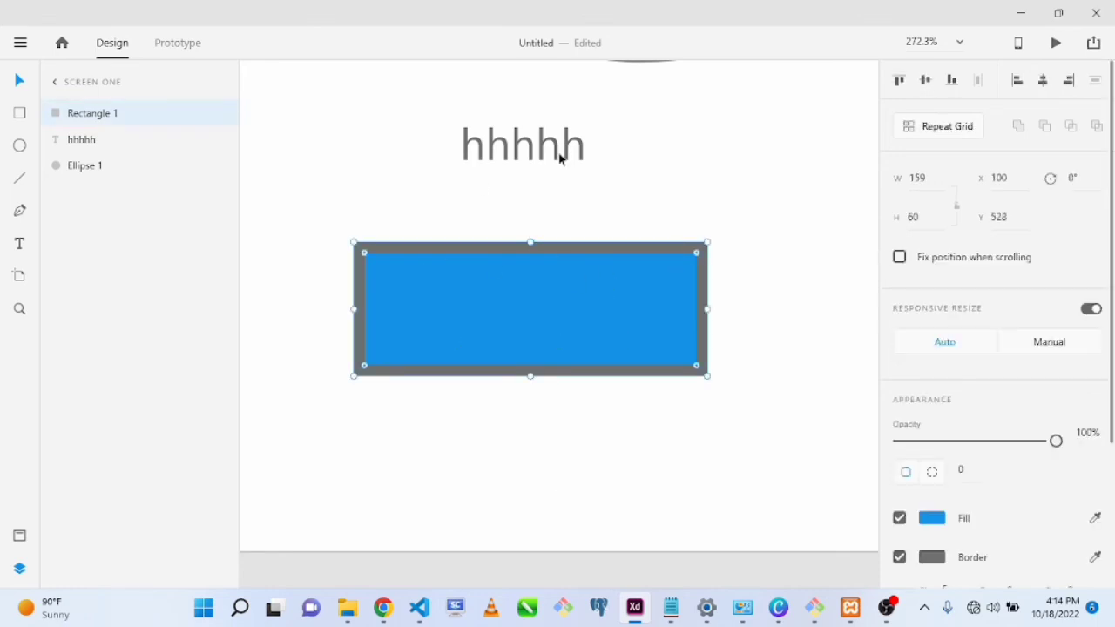
Recolour the rectangle's border to red #FF0000 and finally to yellow #FFEE00.
{"action": "left_click", "coordinate": [938, 564]}
{"action": "left_click_drag", "start_coordinate": [770, 379], "coordinate": [828, 329]}
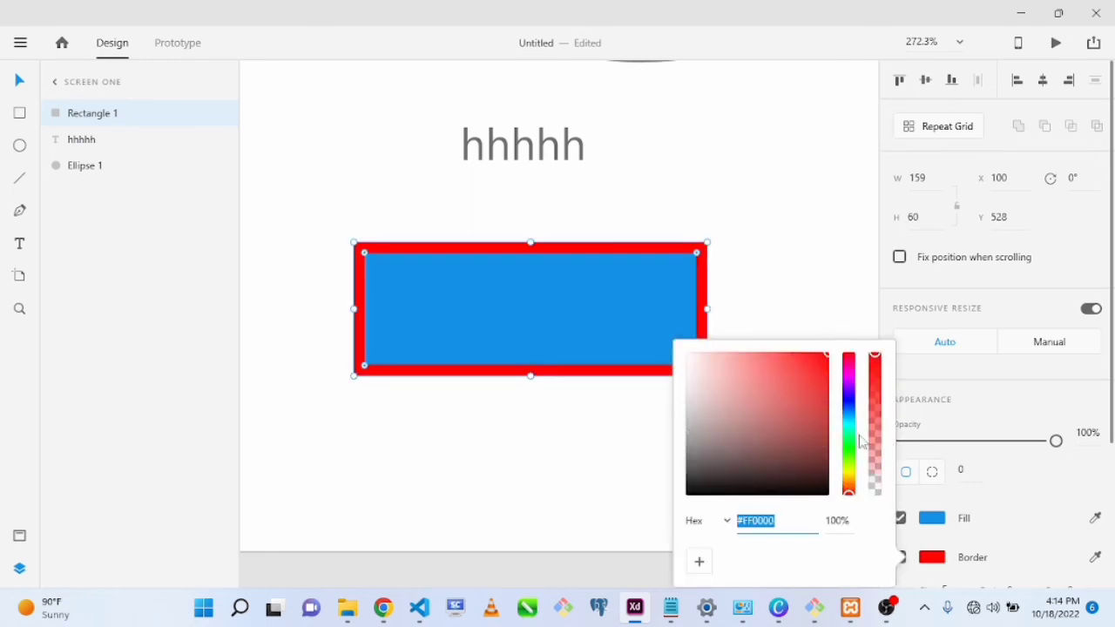
{"action": "left_click", "coordinate": [848, 408]}
{"action": "left_click_drag", "start_coordinate": [851, 420], "coordinate": [851, 481]}
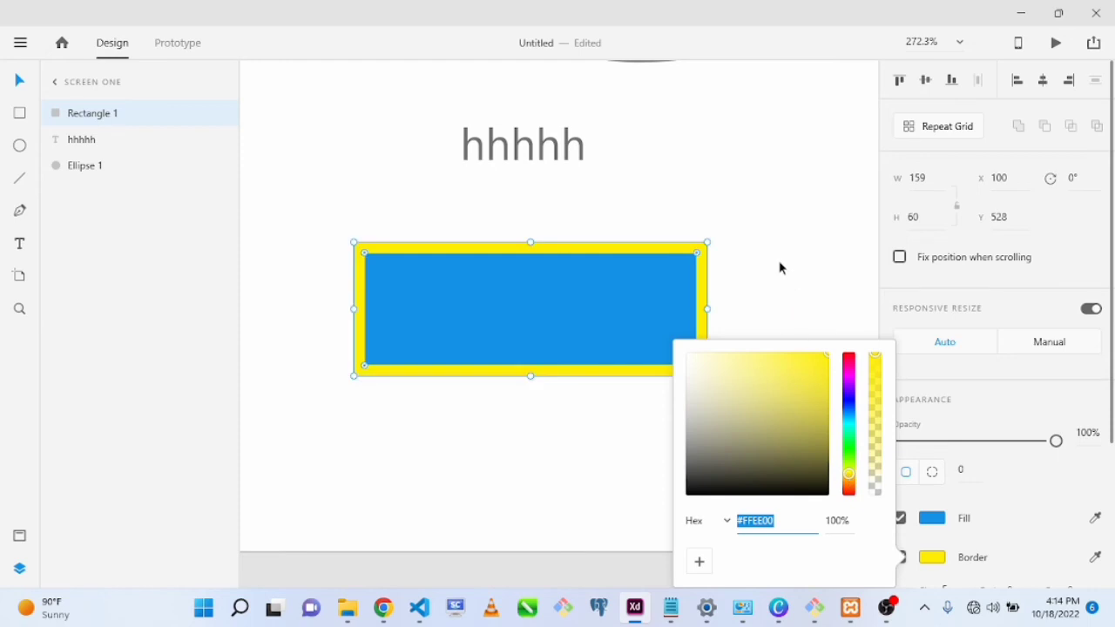
{"action": "left_click", "coordinate": [781, 268]}
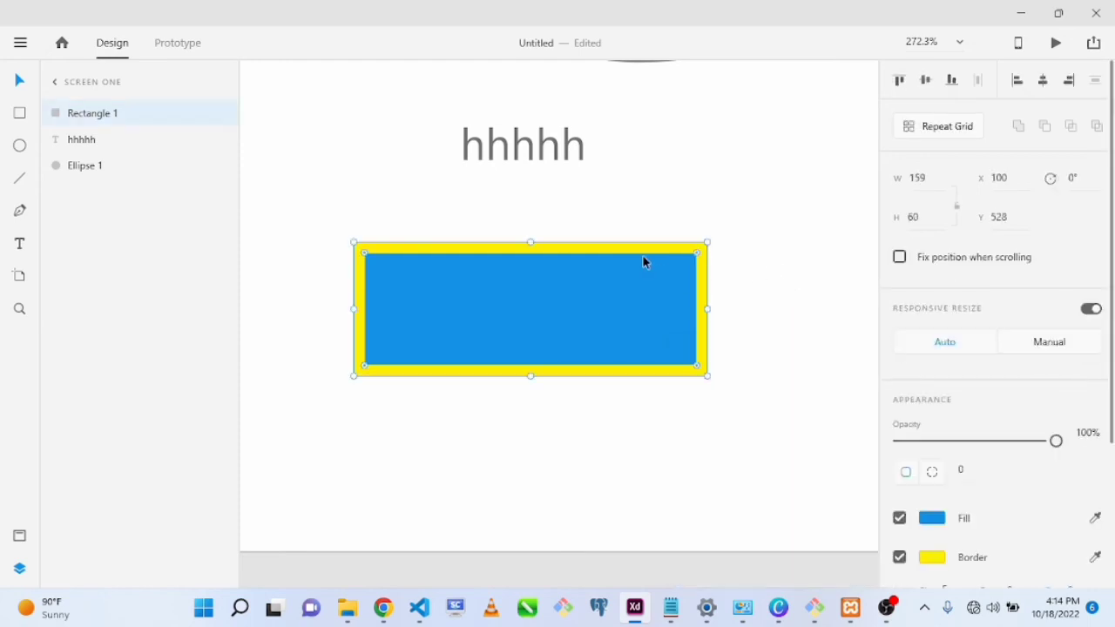
Set the rectangle's corner radius to 4 and switch to a separate radius for each corner.
{"action": "scroll", "coordinate": [1111, 428], "scroll_direction": "down", "scroll_amount": 3}
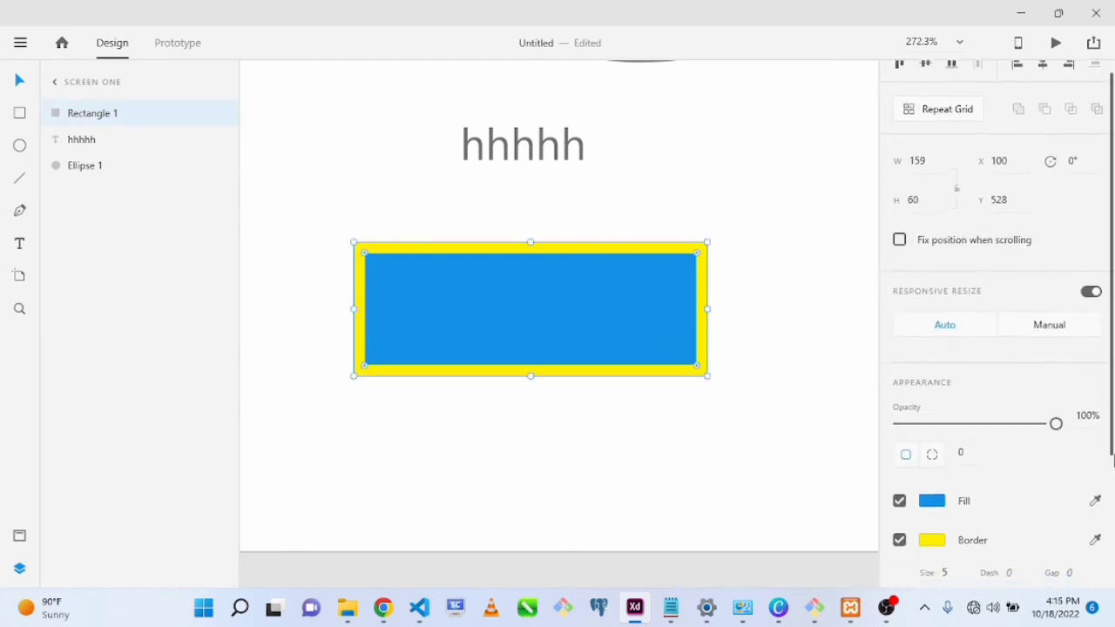
{"action": "left_click", "coordinate": [967, 354]}
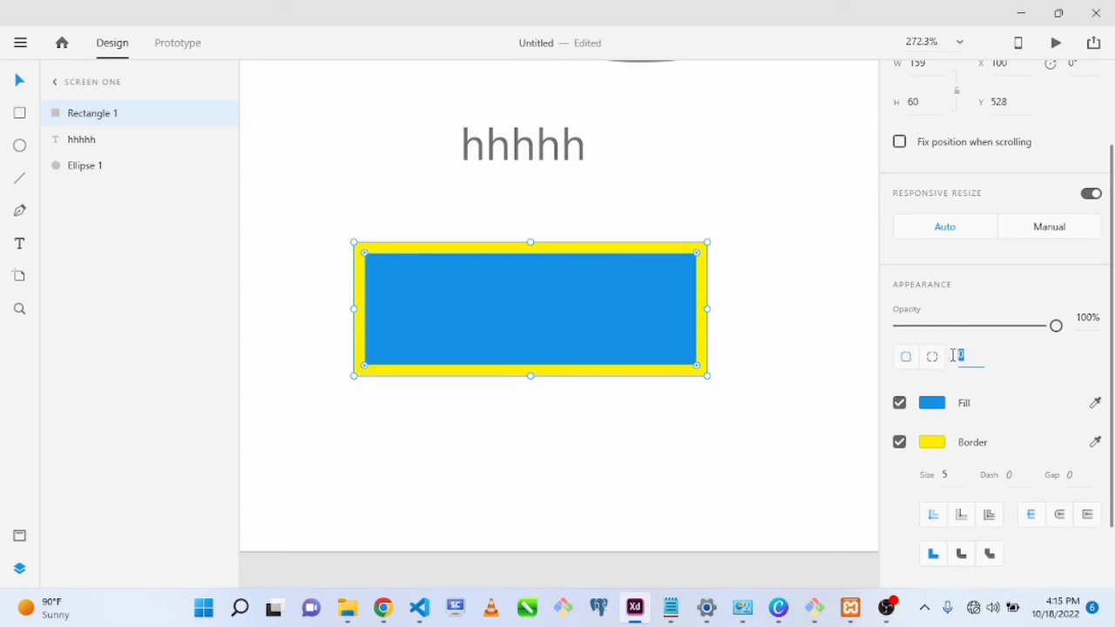
{"action": "key", "text": "Return"}
{"action": "left_click", "coordinate": [933, 362]}
Try top-left corner radii of 41 and 116 on the rectangle, then set that corner to 0.
{"action": "left_click", "coordinate": [967, 358]}
{"action": "type", "text": "60"}
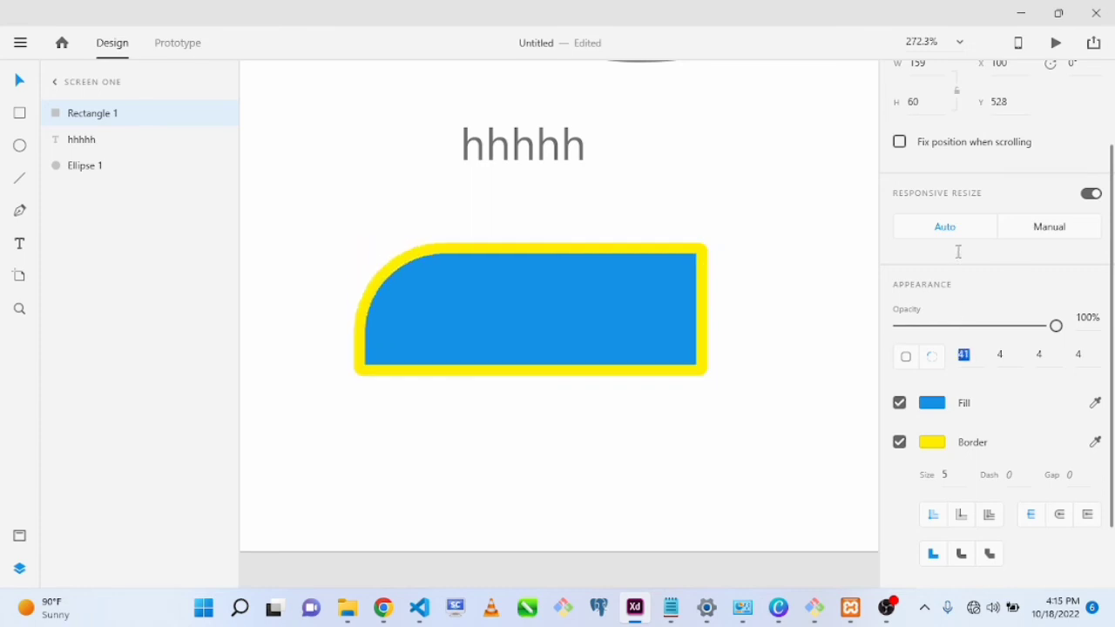
{"action": "key", "text": "Return"}
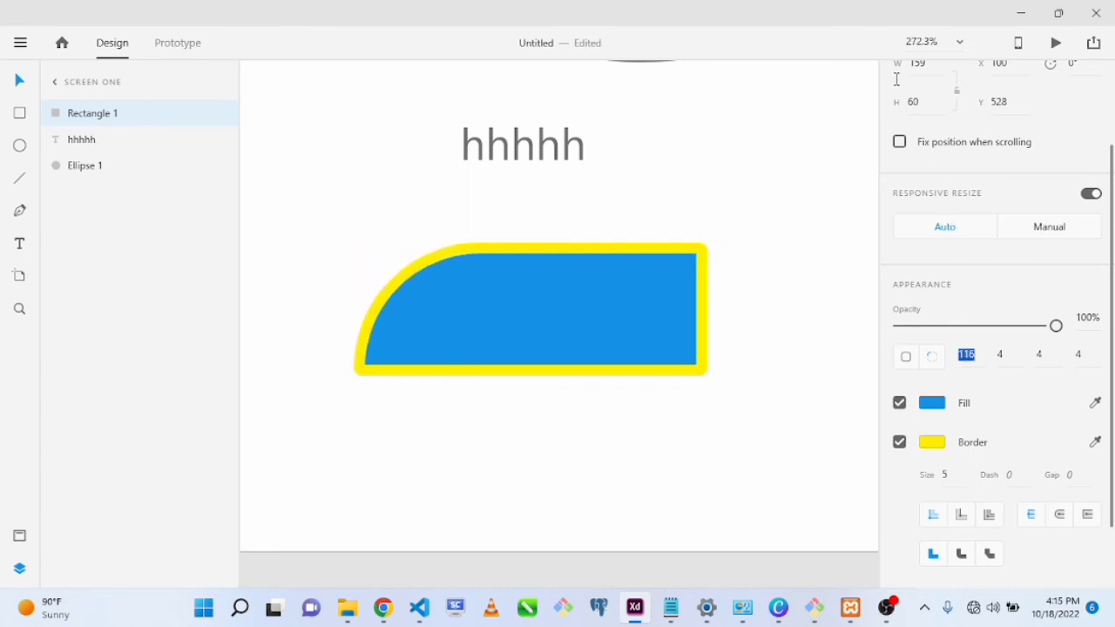
{"action": "type", "text": "0"}
{"action": "key", "text": "Return"}
Raise the other three corner radii to 68, 49 and 52, then even out all four corners to 30 directly on the shape.
{"action": "left_click_drag", "start_coordinate": [944, 262], "coordinate": [1001, 282]}
{"action": "left_click", "coordinate": [1044, 355]}
{"action": "left_click_drag", "start_coordinate": [1043, 354], "coordinate": [1045, 254]}
{"action": "left_click_drag", "start_coordinate": [1087, 357], "coordinate": [1060, 253]}
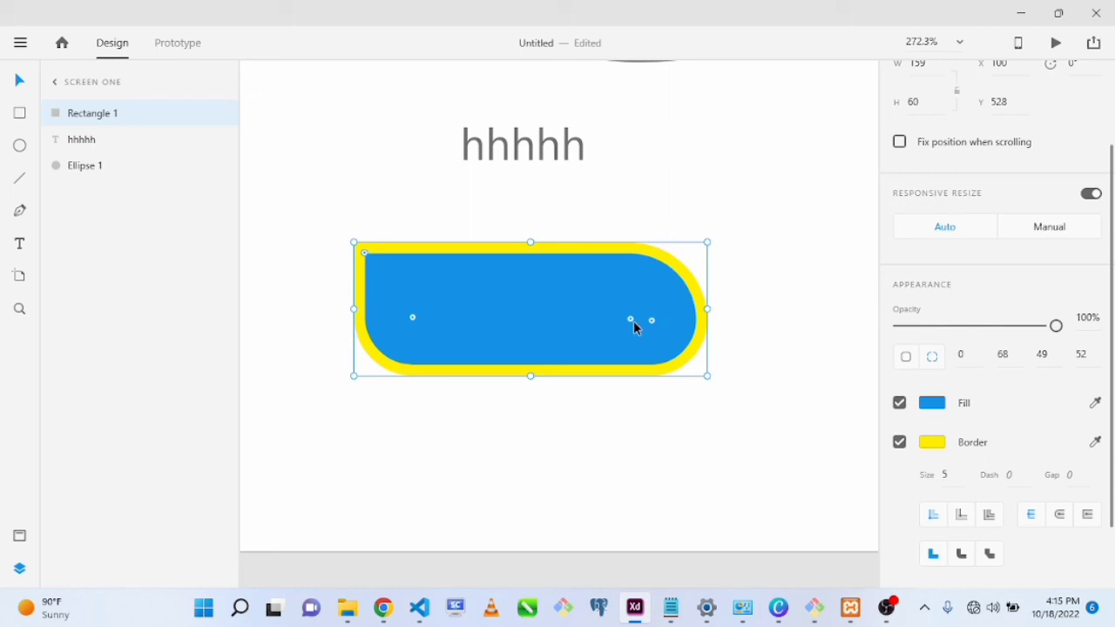
{"action": "mouse_move", "coordinate": [632, 321]}
{"action": "left_mouse_down"}
{"action": "mouse_move", "coordinate": [659, 316]}
{"action": "mouse_move", "coordinate": [617, 306]}
{"action": "mouse_move", "coordinate": [644, 311]}
{"action": "left_mouse_up"}
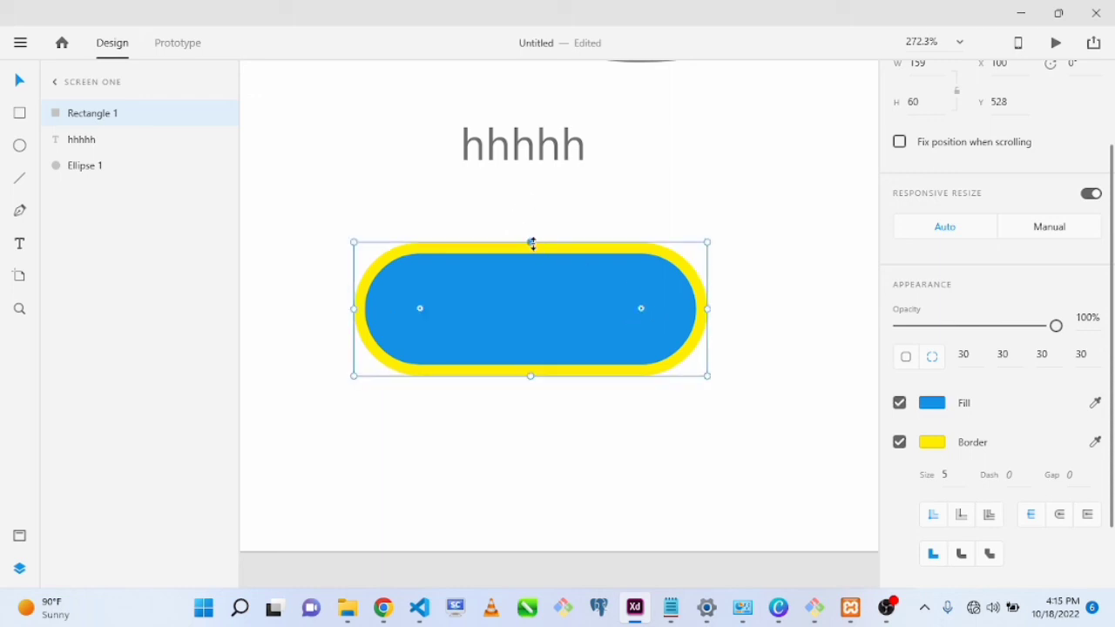
{"action": "left_click_drag", "start_coordinate": [422, 314], "coordinate": [505, 296]}
Give the rectangle a uniform corner radius of 10 and set its border size to 2.
{"action": "left_click", "coordinate": [905, 358]}
{"action": "left_click", "coordinate": [975, 355]}
{"action": "key", "text": "Return"}
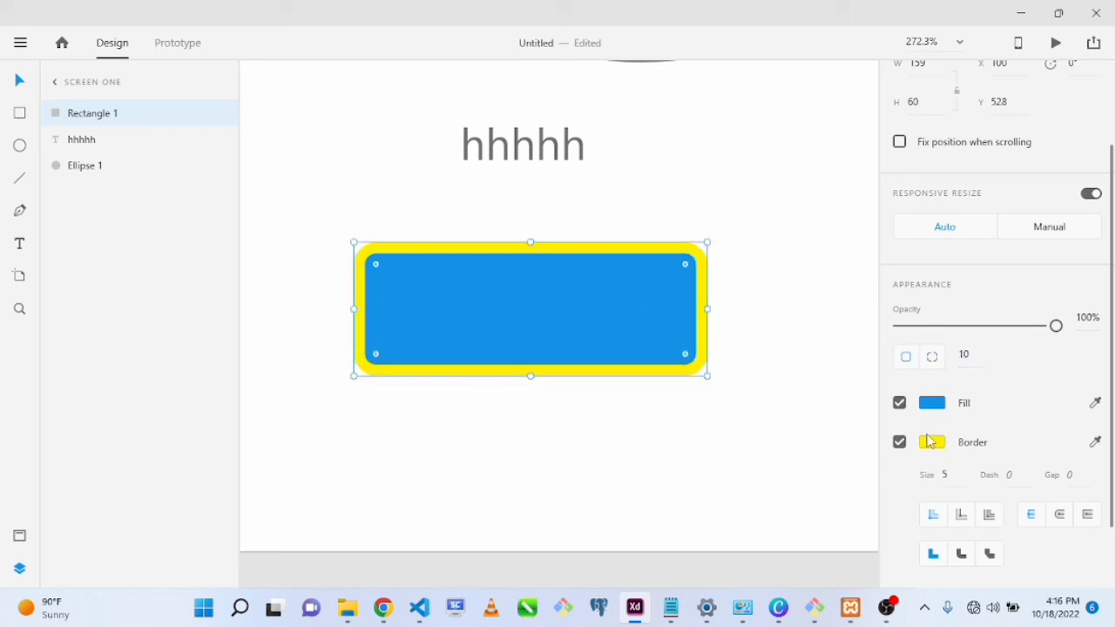
{"action": "left_click_drag", "start_coordinate": [953, 475], "coordinate": [924, 475]}
{"action": "key", "text": "Return"}
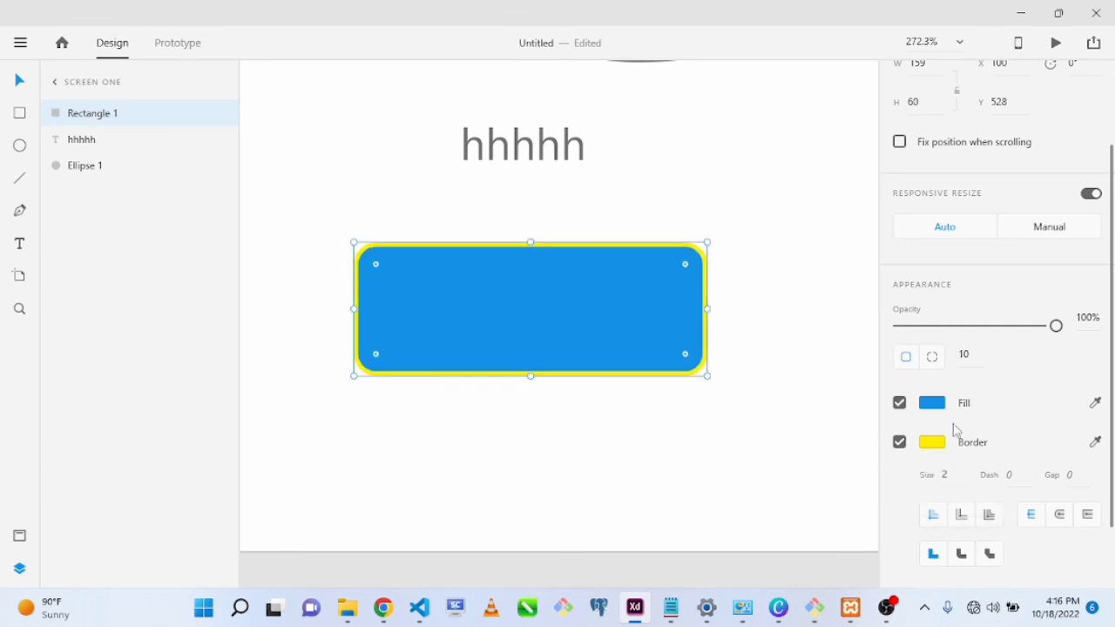
Make the rectangle's border dashed with a dash of 2 and a gap of 5.
{"action": "left_click", "coordinate": [990, 473]}
{"action": "key", "text": "Return"}
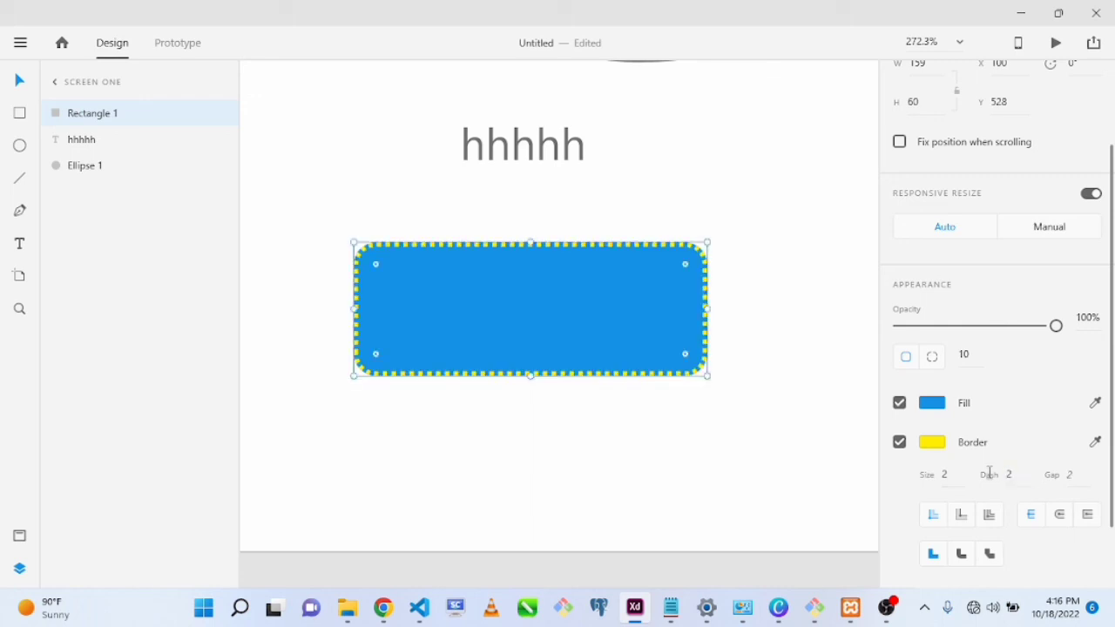
{"action": "left_click", "coordinate": [1074, 473]}
{"action": "type", "text": "5"}
{"action": "key", "text": "Return"}
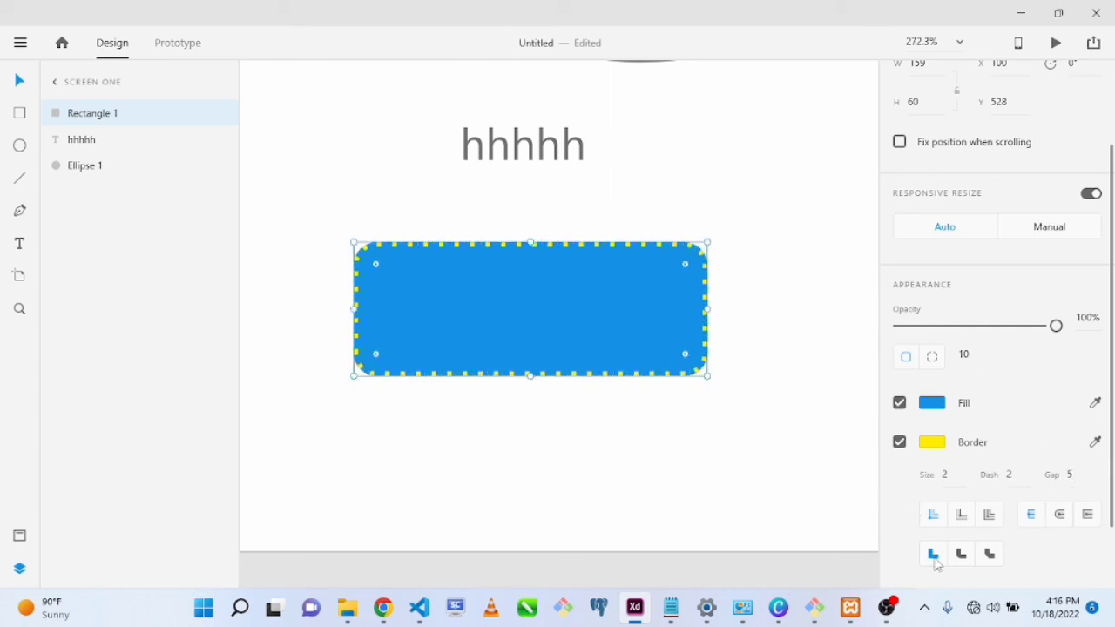
Try the outer and centre stroke positions for the dashed border, then return it to inner stroke.
{"action": "left_click", "coordinate": [960, 515]}
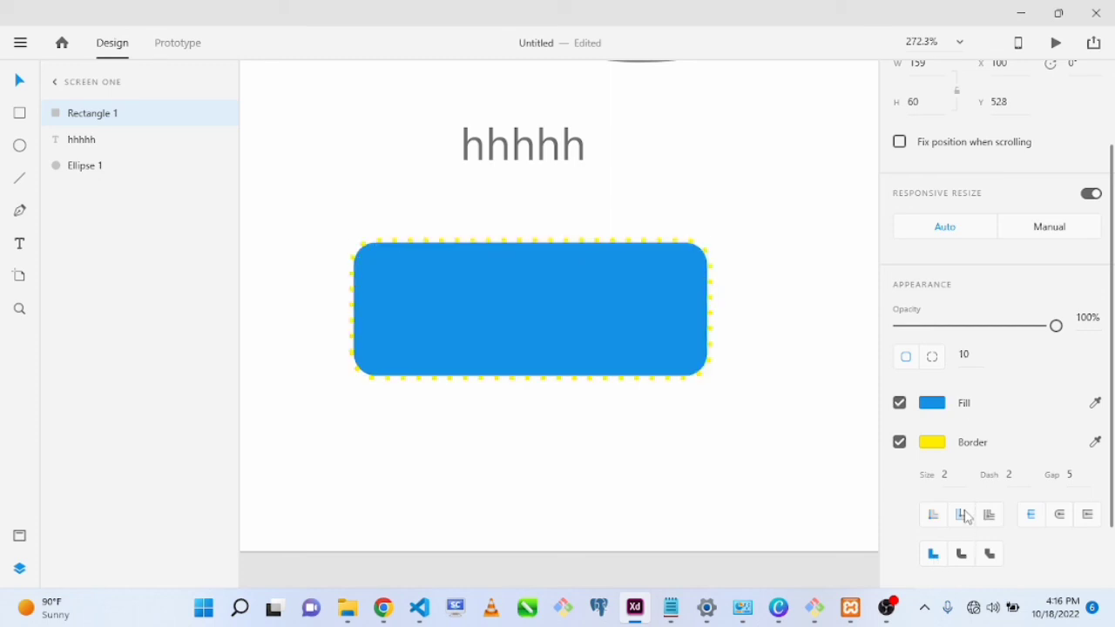
{"action": "left_click", "coordinate": [988, 515]}
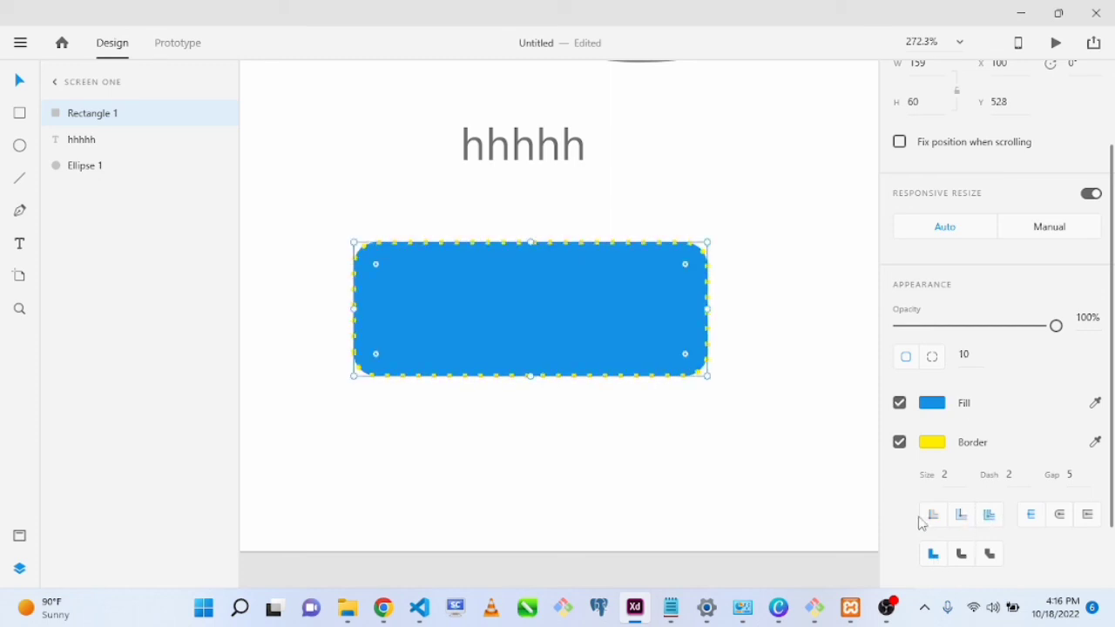
{"action": "left_click", "coordinate": [932, 516]}
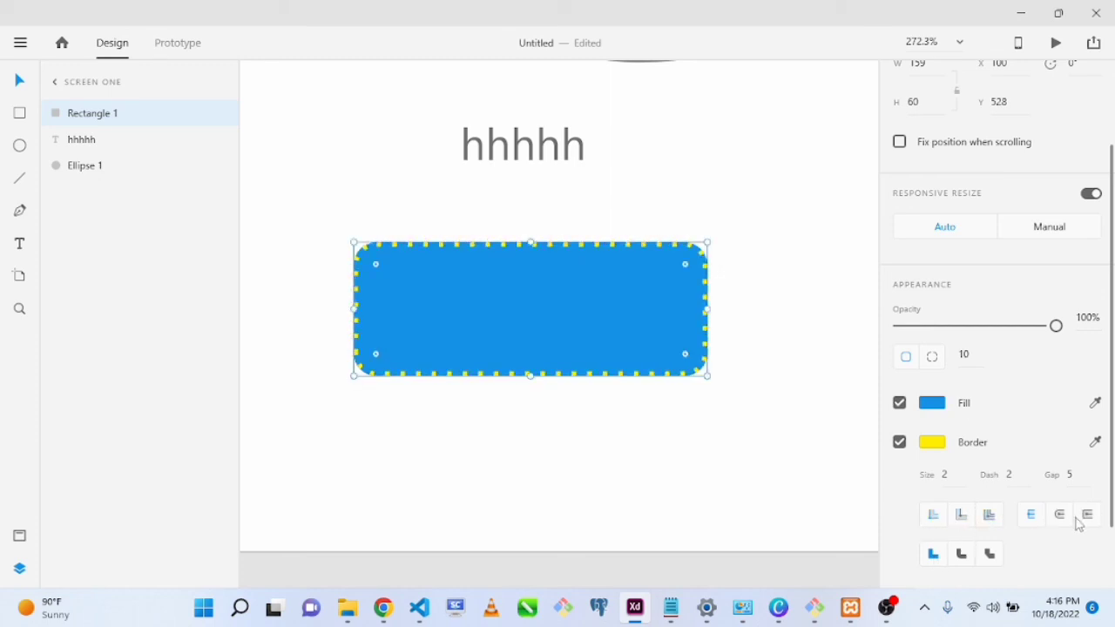
Reset the border's dash and gap to 0, then switch its corner joins to round and finally to bevel.
{"action": "left_click", "coordinate": [1013, 475]}
{"action": "type", "text": "2"}
{"action": "key", "text": "Tab"}
{"action": "left_click", "coordinate": [1012, 476]}
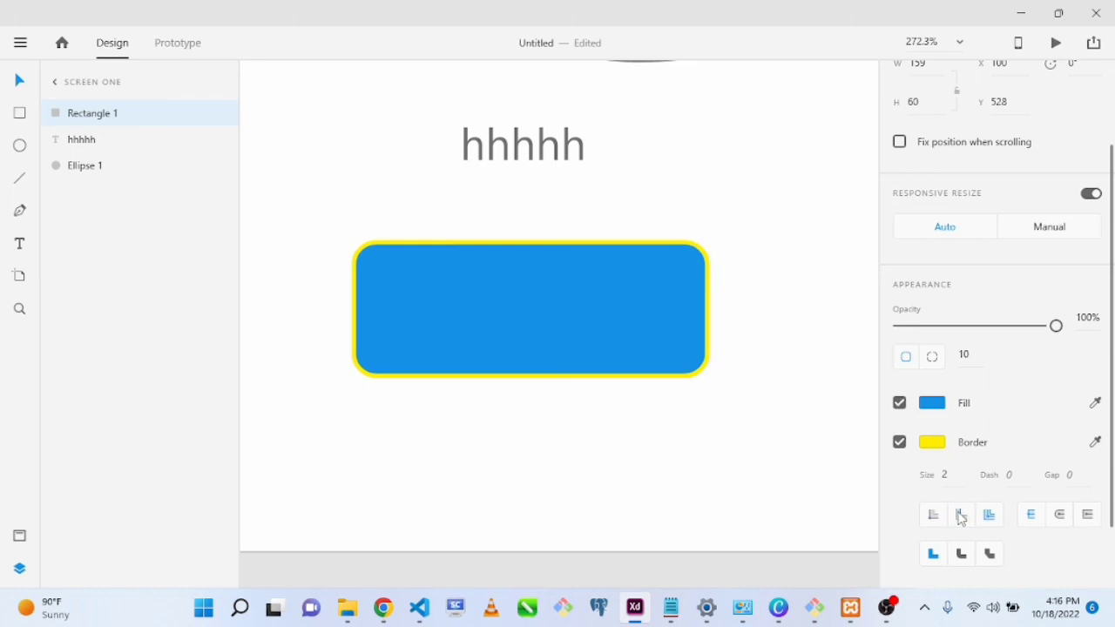
{"action": "left_click", "coordinate": [960, 557]}
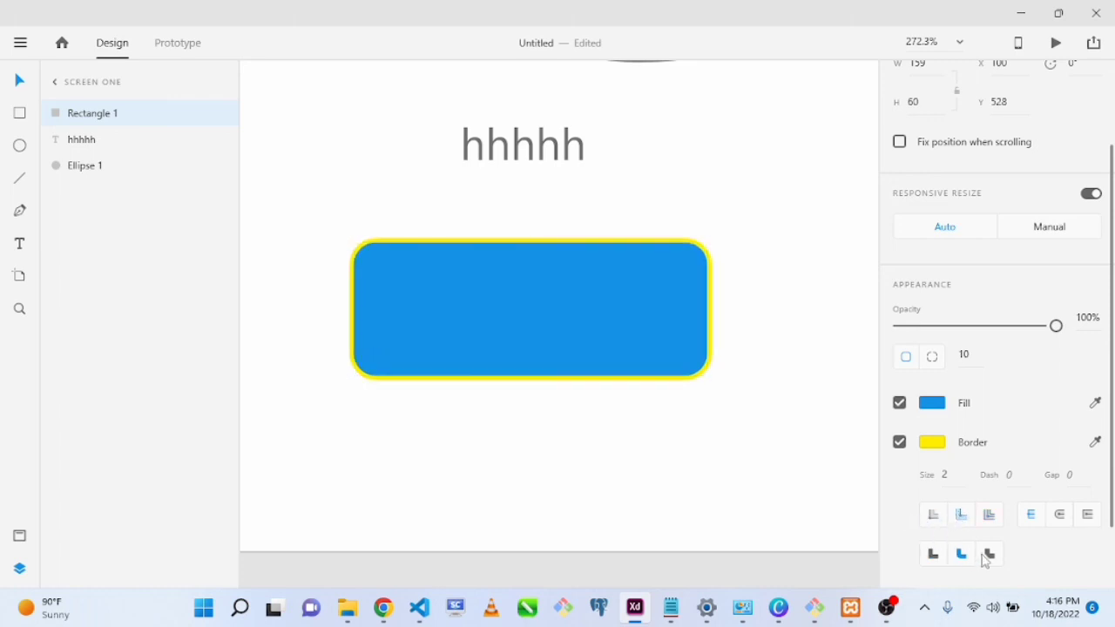
{"action": "left_click", "coordinate": [989, 557]}
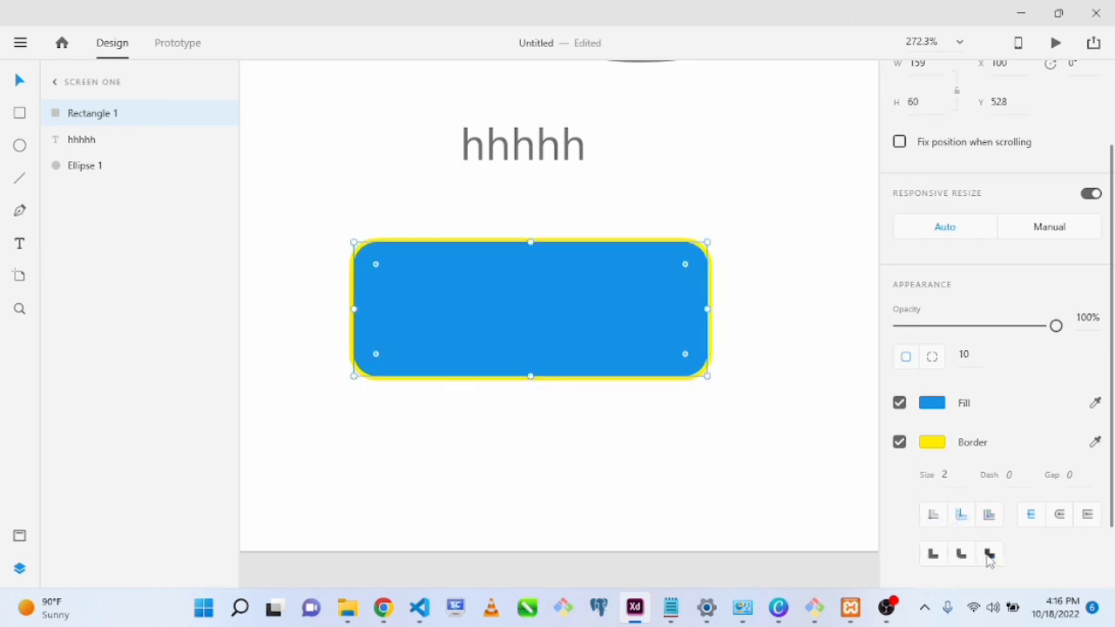
Set the border's dash to 3 and compare the centre and outer stroke positions.
{"action": "left_click", "coordinate": [1015, 476]}
{"action": "type", "text": "3"}
{"action": "key", "text": "Return"}
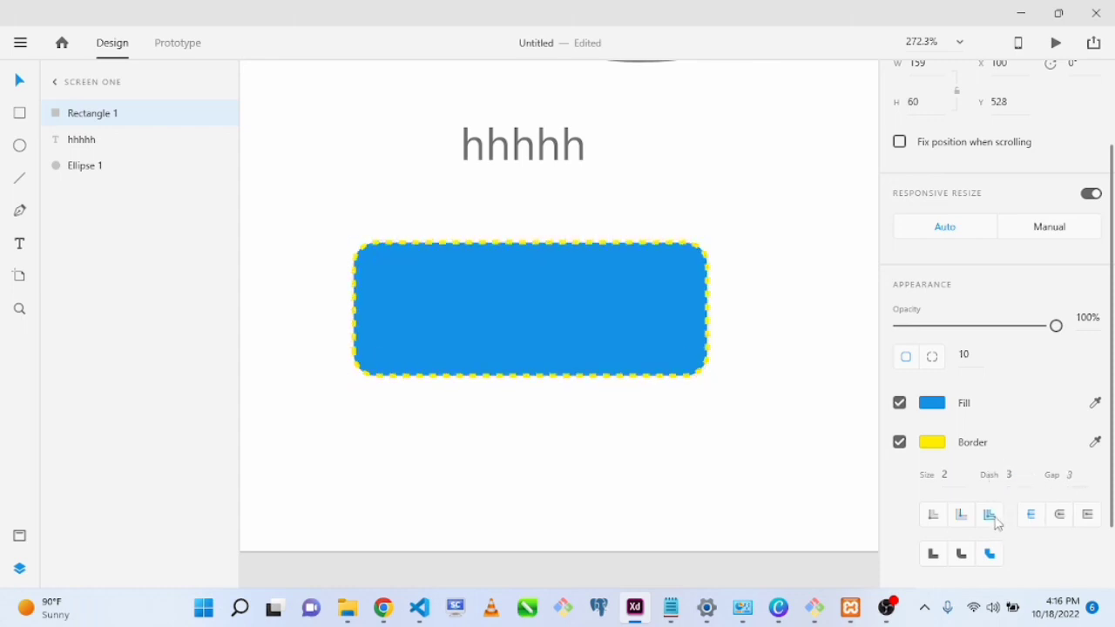
{"action": "left_click", "coordinate": [990, 515]}
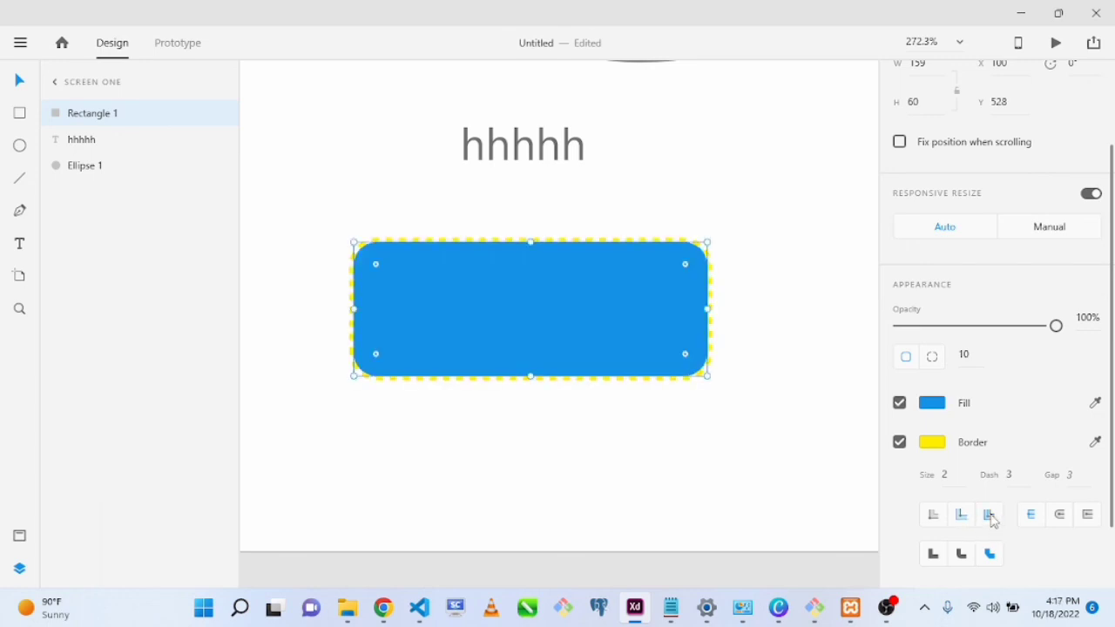